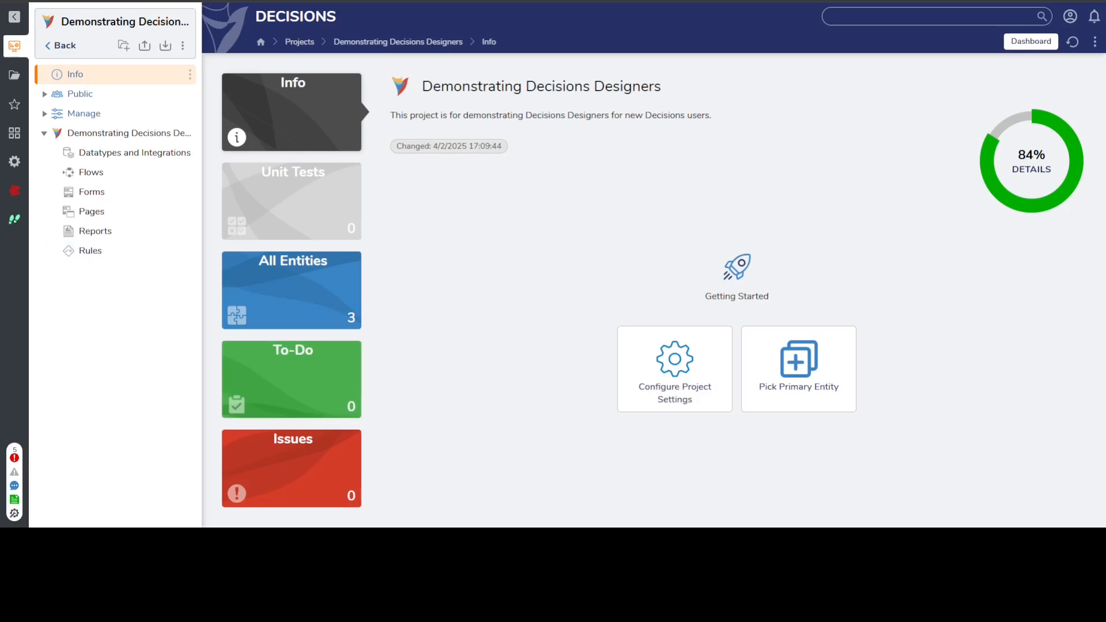
- Create a Statement Rule named "Demonstration Rule" in the project's Rules folder
click(92, 251)
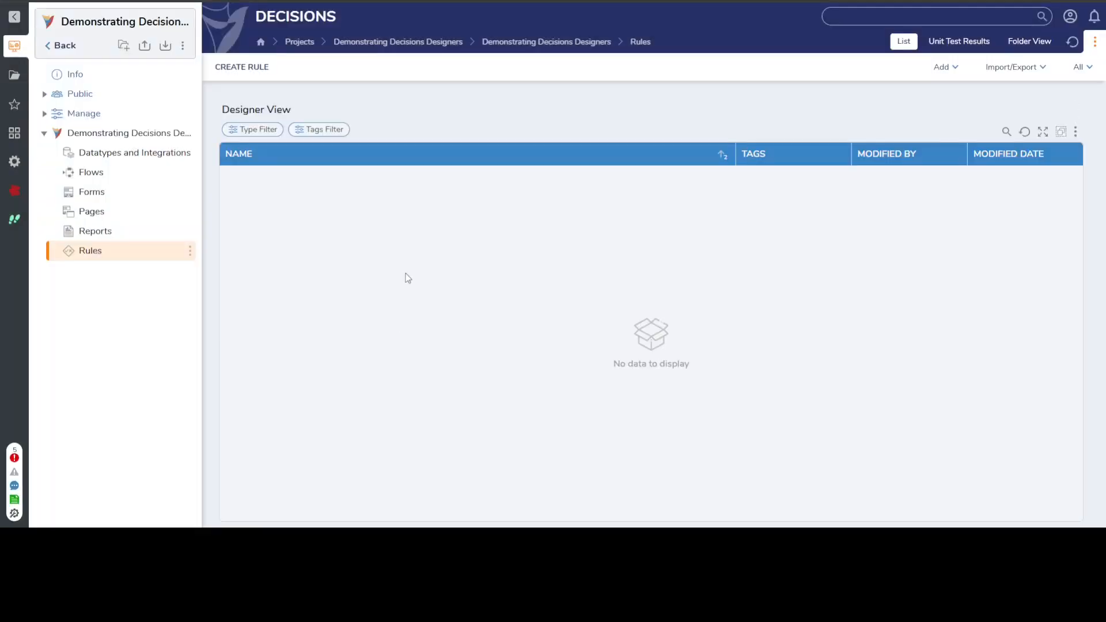
click(231, 73)
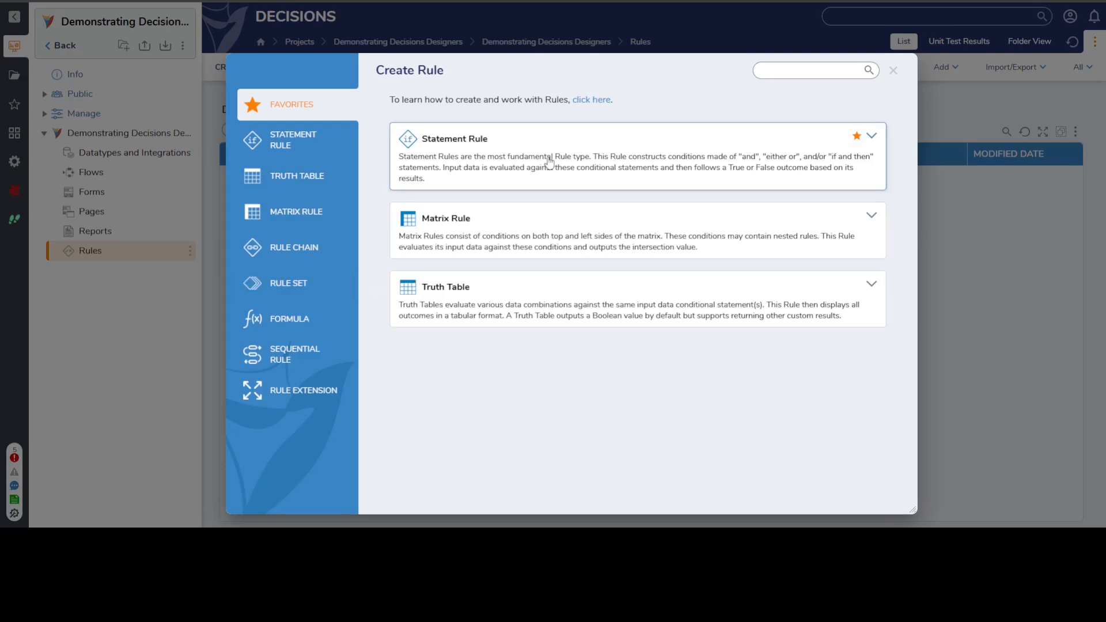
click(608, 169)
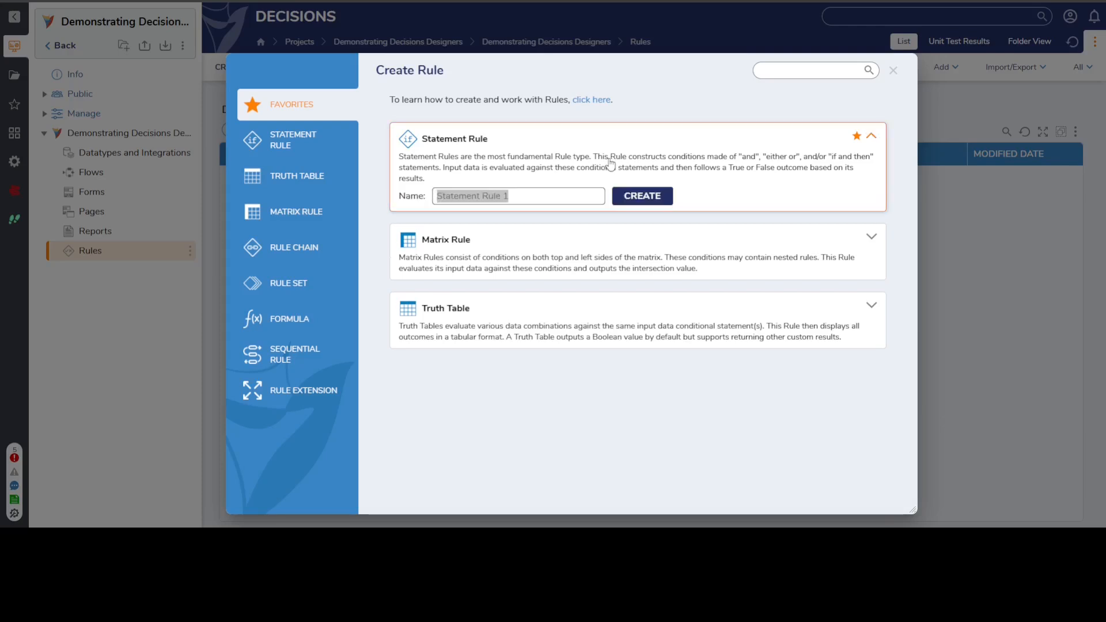
text(Demonstrati)
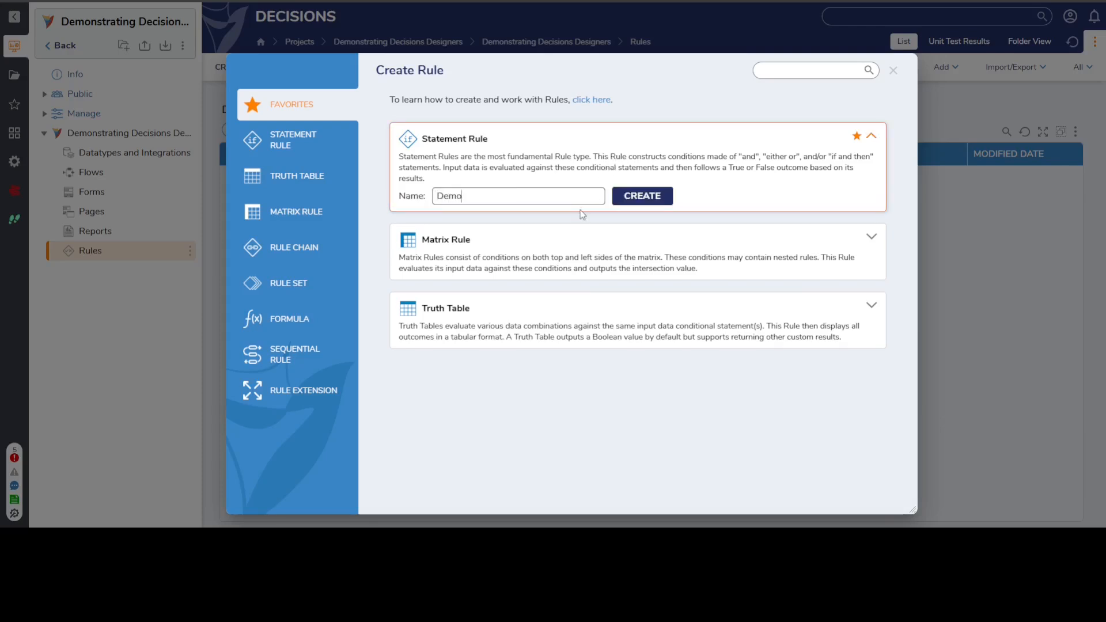
text(on Rule)
click(634, 197)
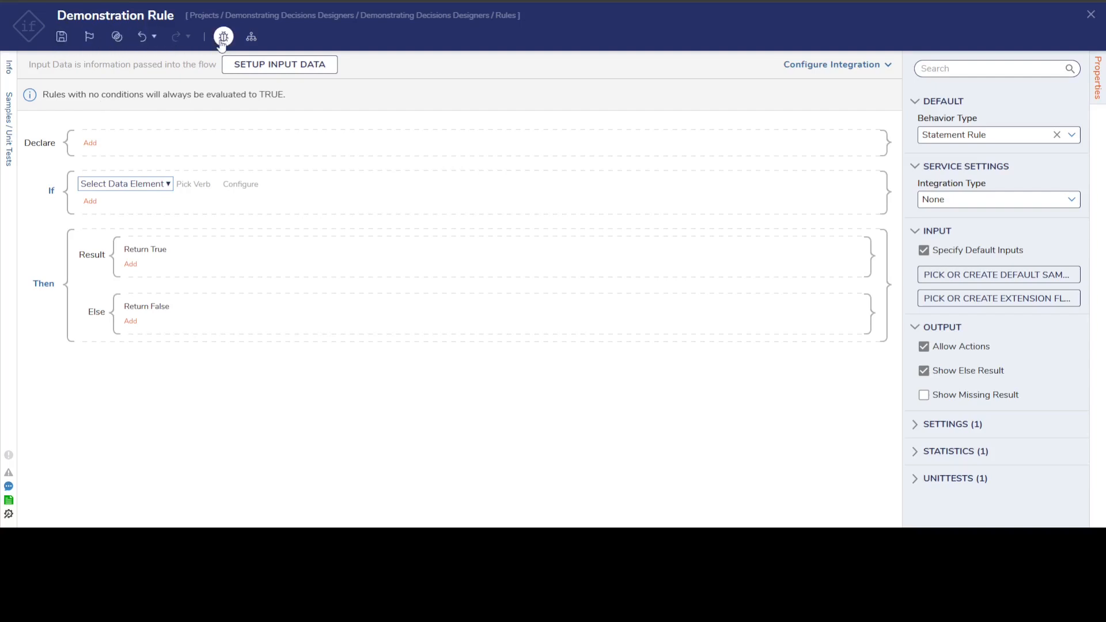
- Define the rule's input data with three entries named StringInput, IntegerInput and DateInput
click(278, 72)
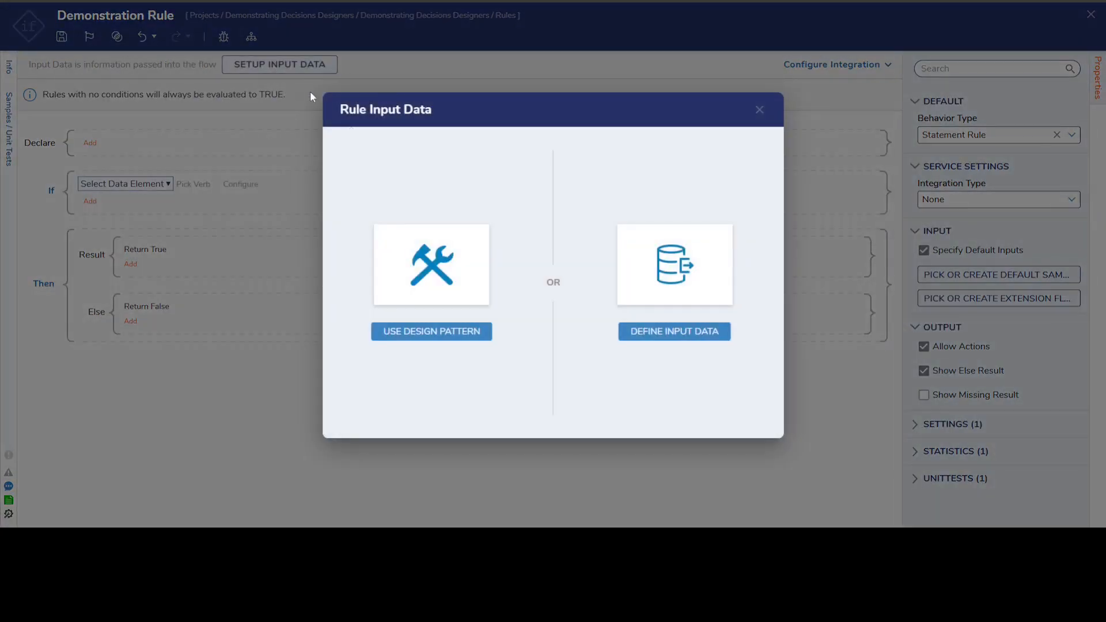
click(665, 330)
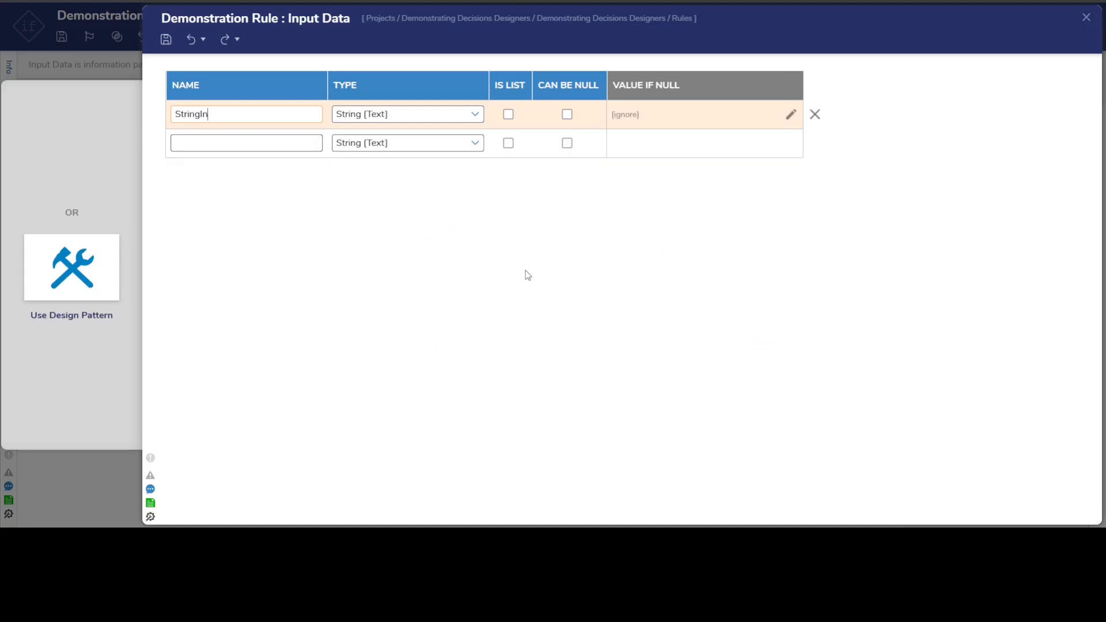
click(201, 139)
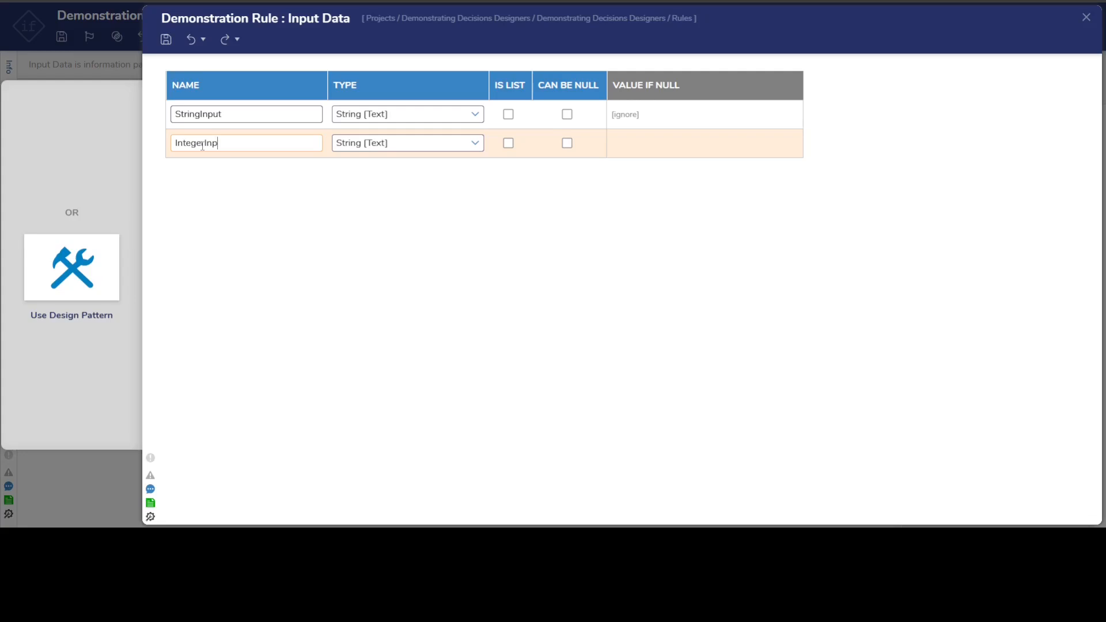
text(IntegerInput)
click(201, 174)
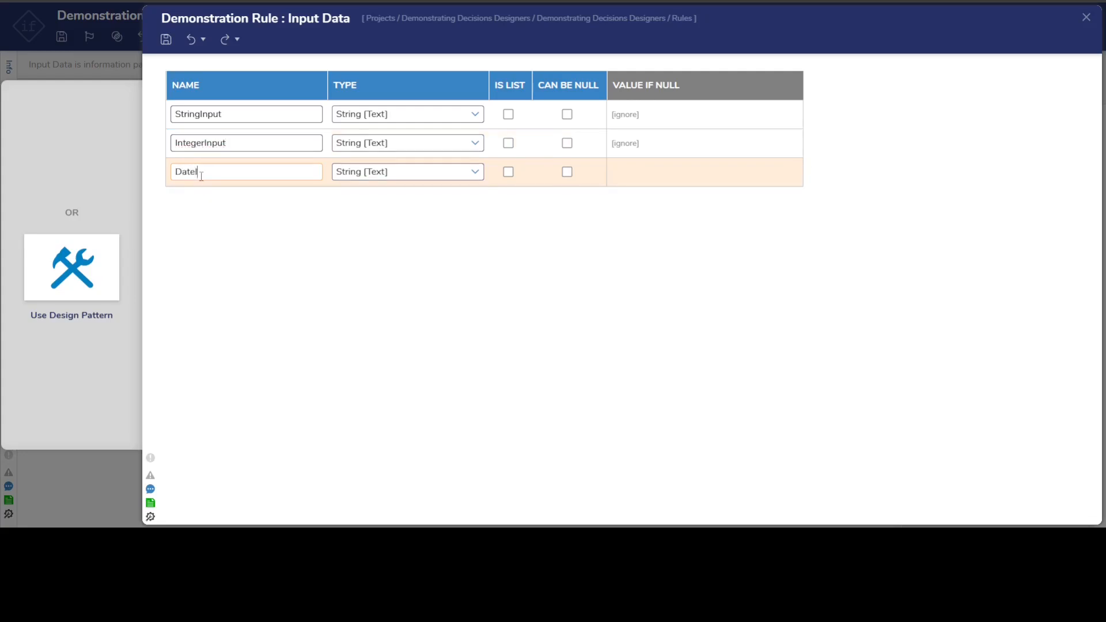
- Set IntegerInput's type to Int32 [Number] and DateInput's to Date Time, and save and close the input data definition
click(475, 144)
click(413, 243)
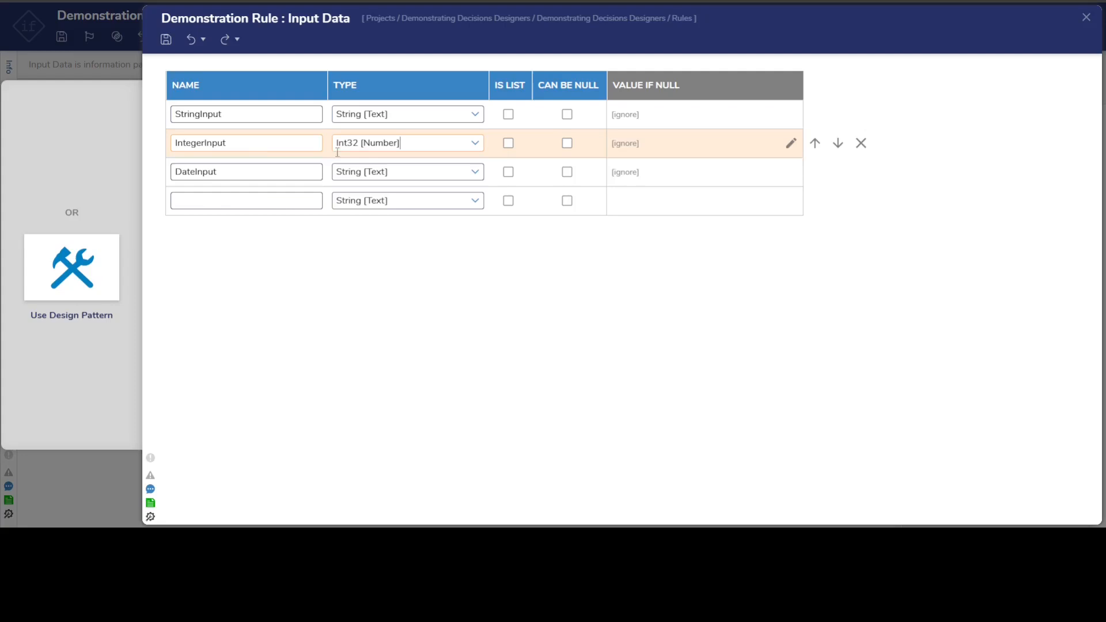
click(475, 172)
click(405, 214)
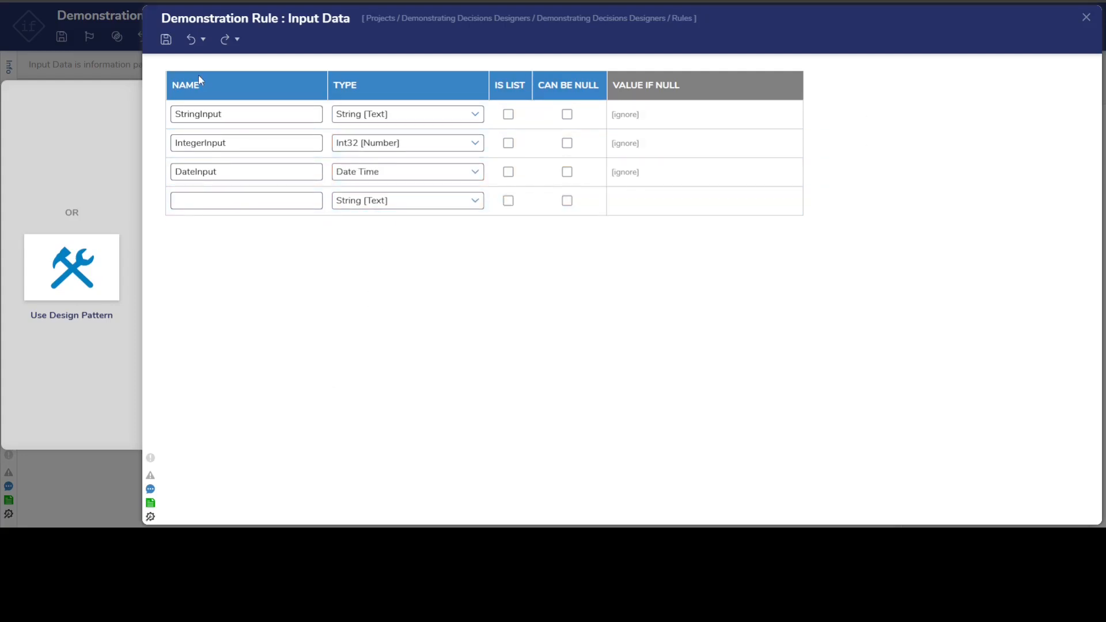
click(166, 40)
click(708, 294)
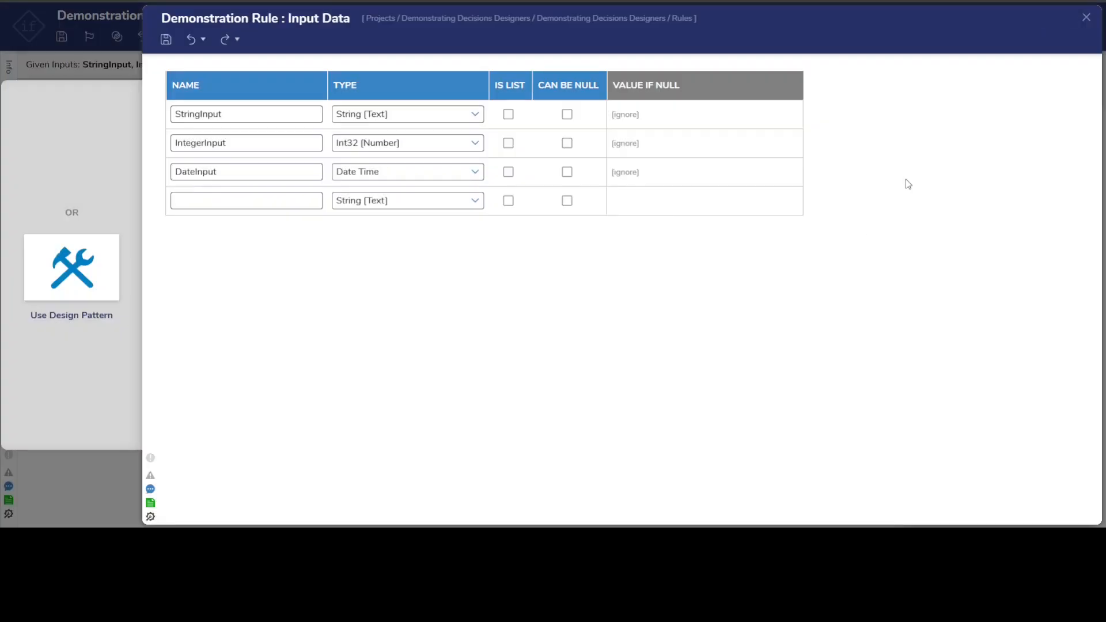
click(1086, 17)
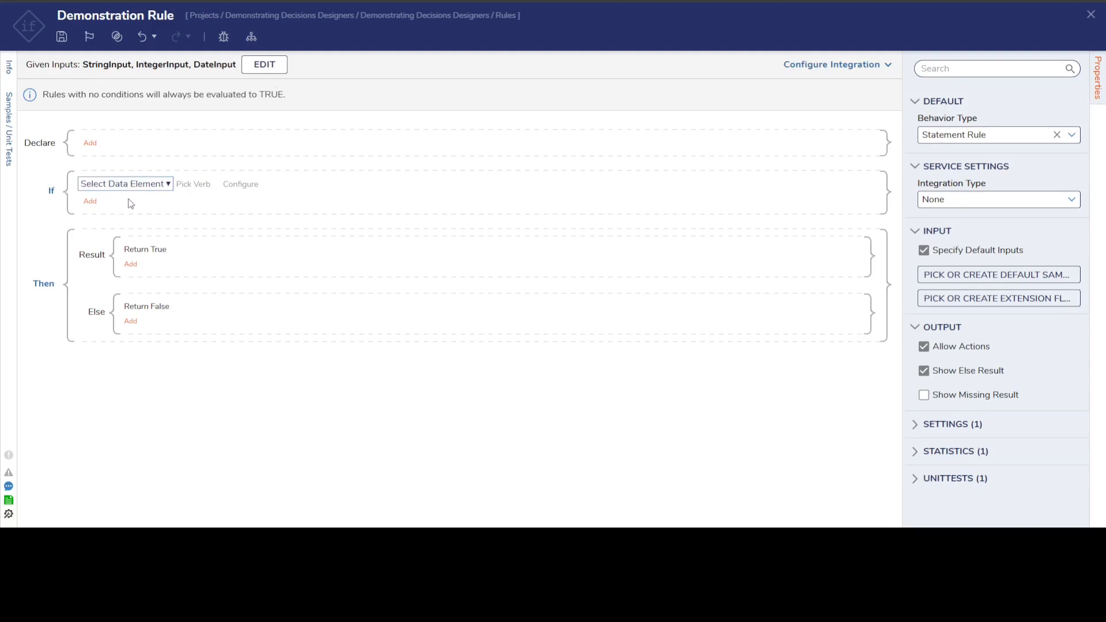
- Pick String Input as the data element of the rule's If condition
click(164, 186)
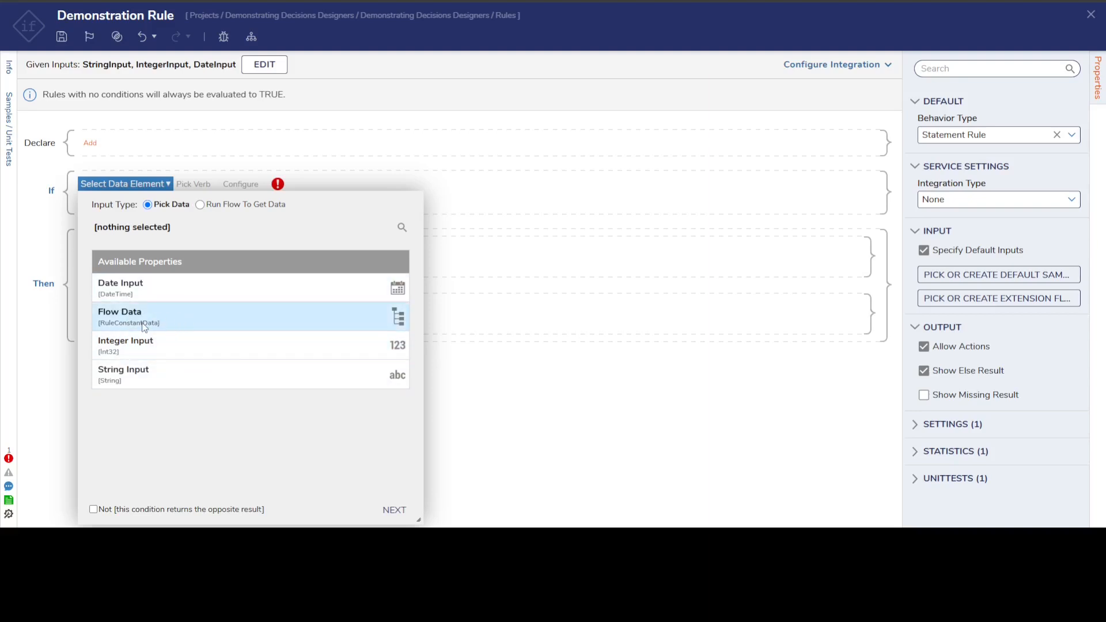
click(185, 324)
scroll(218, 392, down, 5)
scroll(218, 392, down, 3)
scroll(218, 386, up, 6)
click(403, 250)
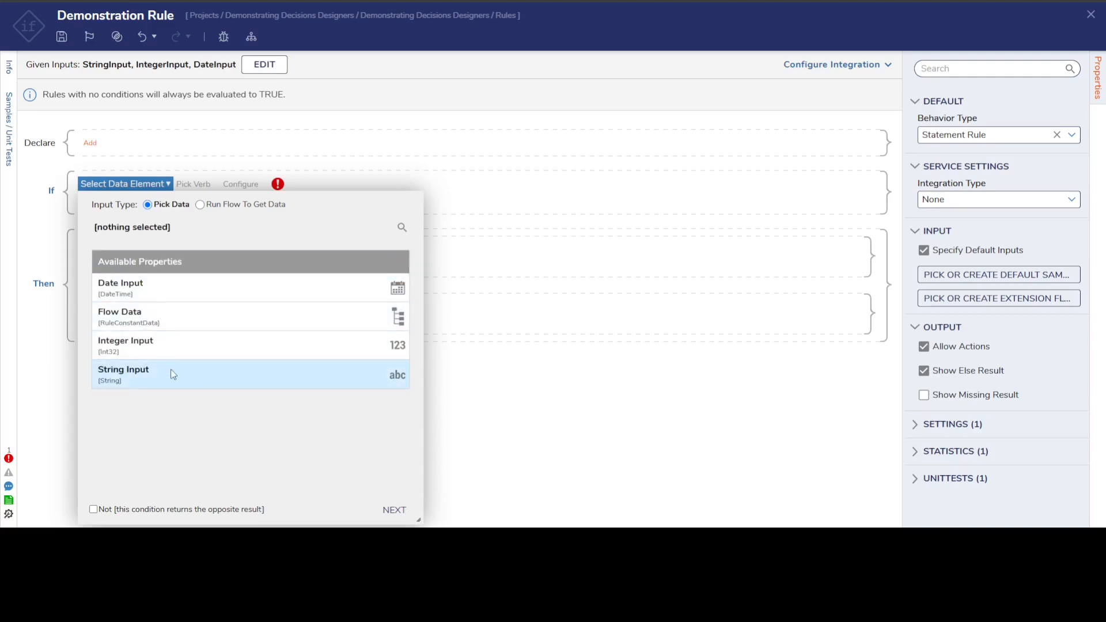
click(154, 373)
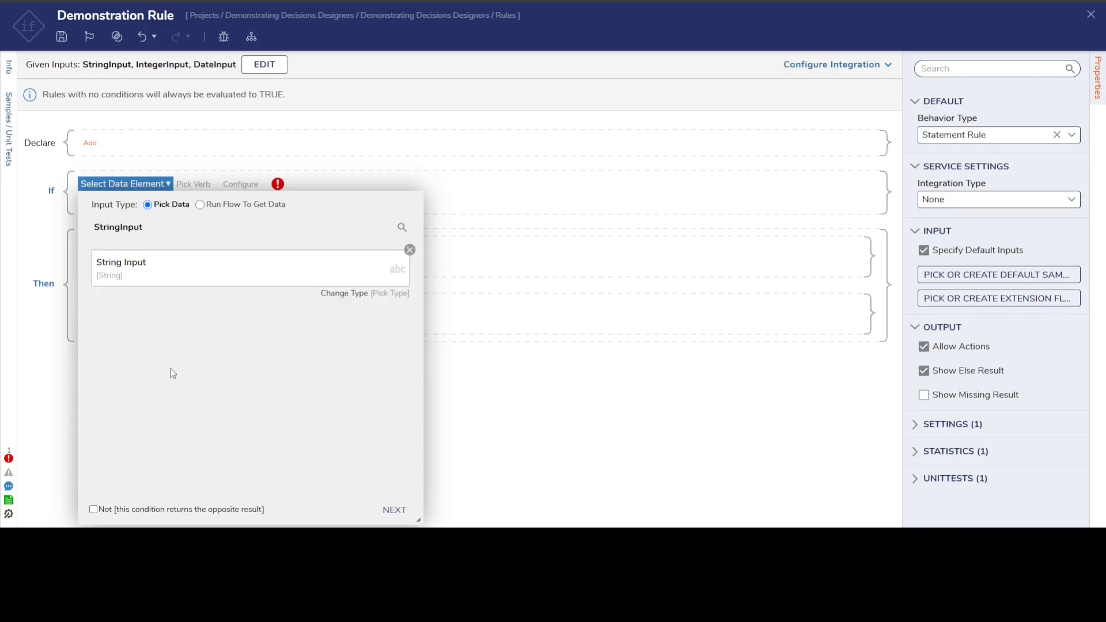
click(395, 511)
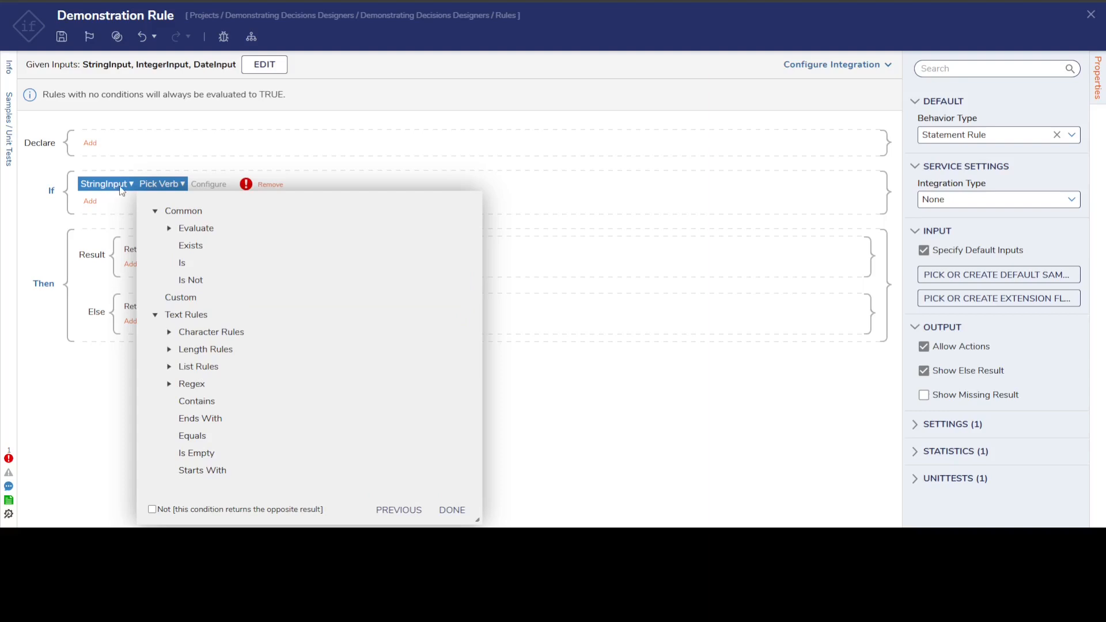
- Examine the verbs available for StringInput in the Common group and the Character, Length, List and Regex groups of Text Rules
click(154, 211)
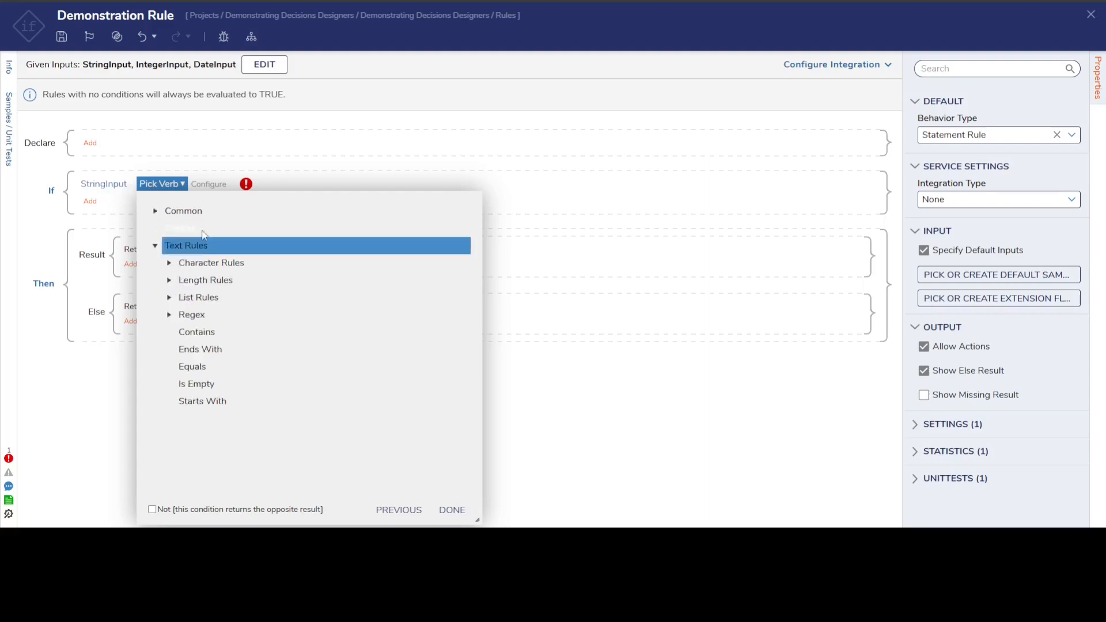
click(154, 211)
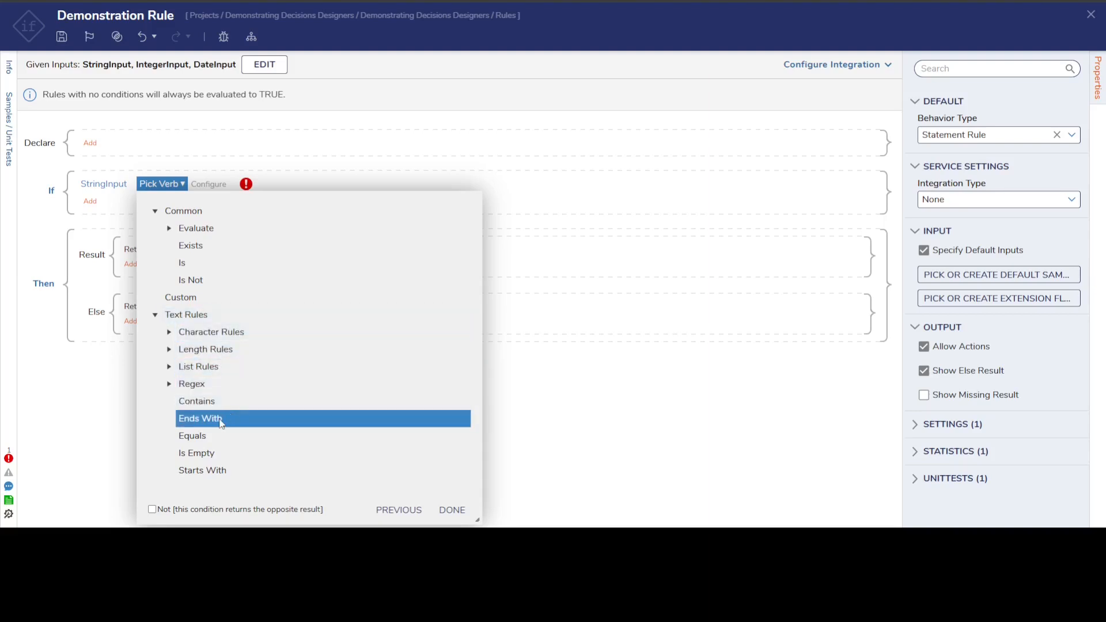
click(168, 333)
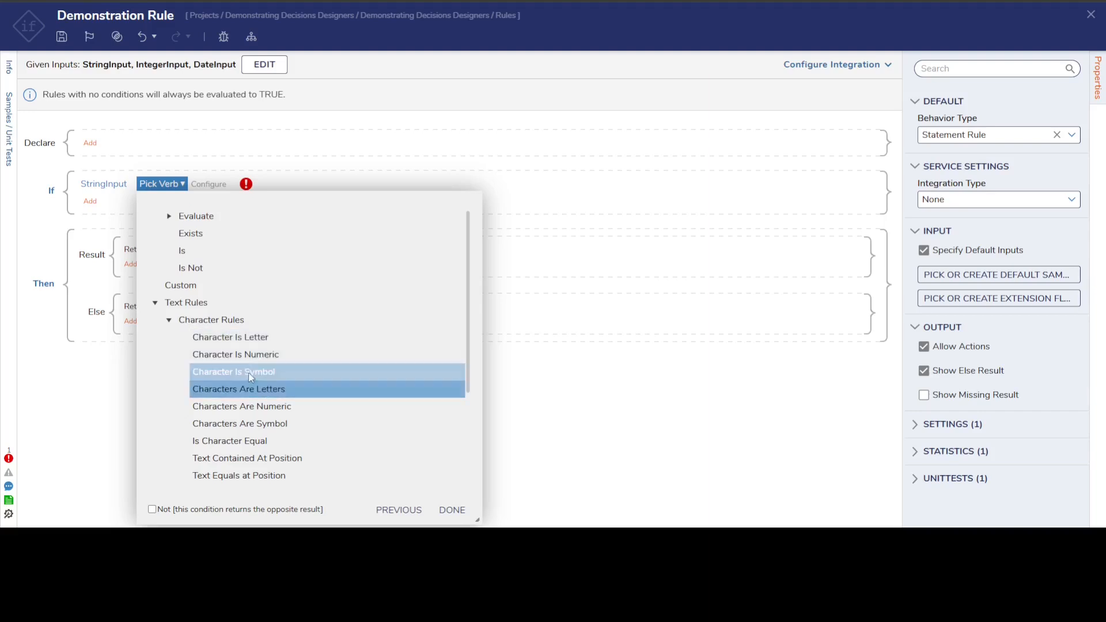
click(171, 321)
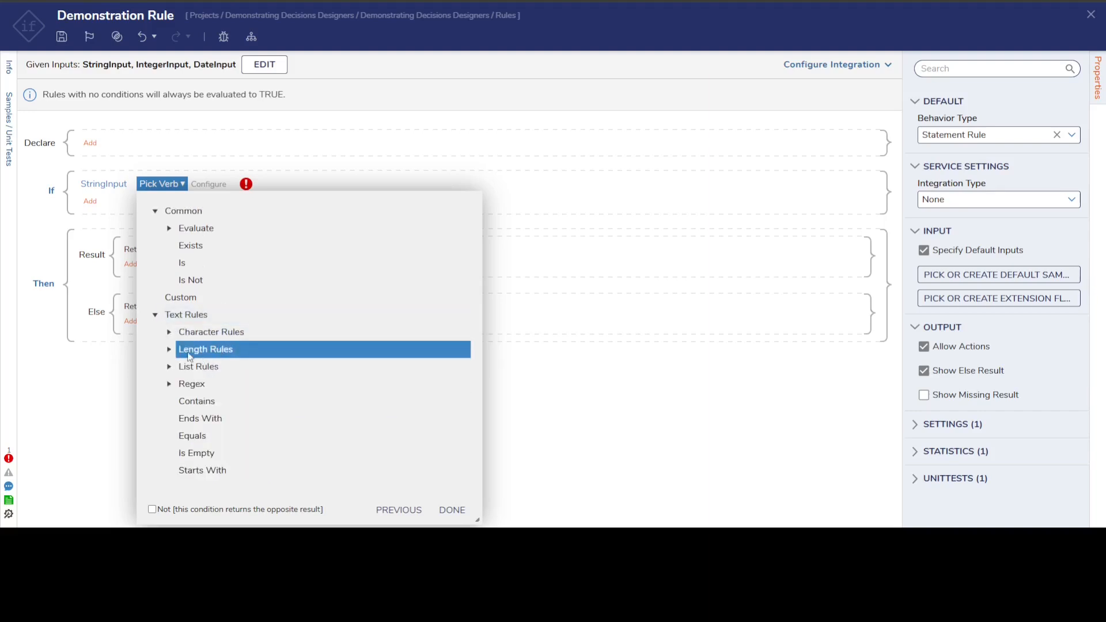
click(169, 349)
click(169, 349)
click(169, 367)
scroll(229, 405, down, 3)
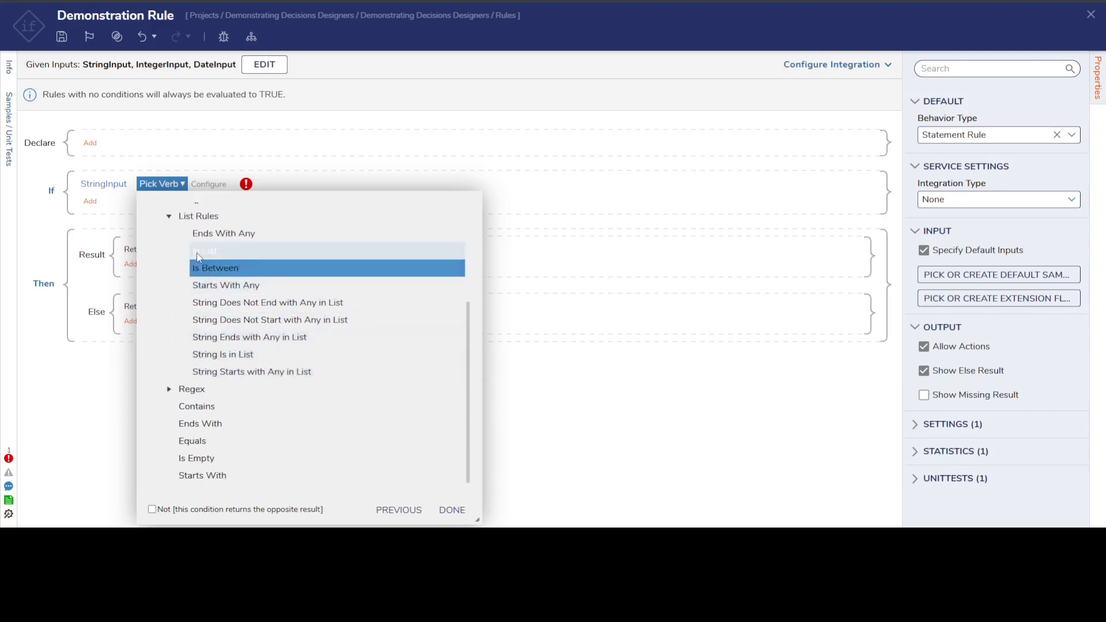
click(168, 216)
click(169, 385)
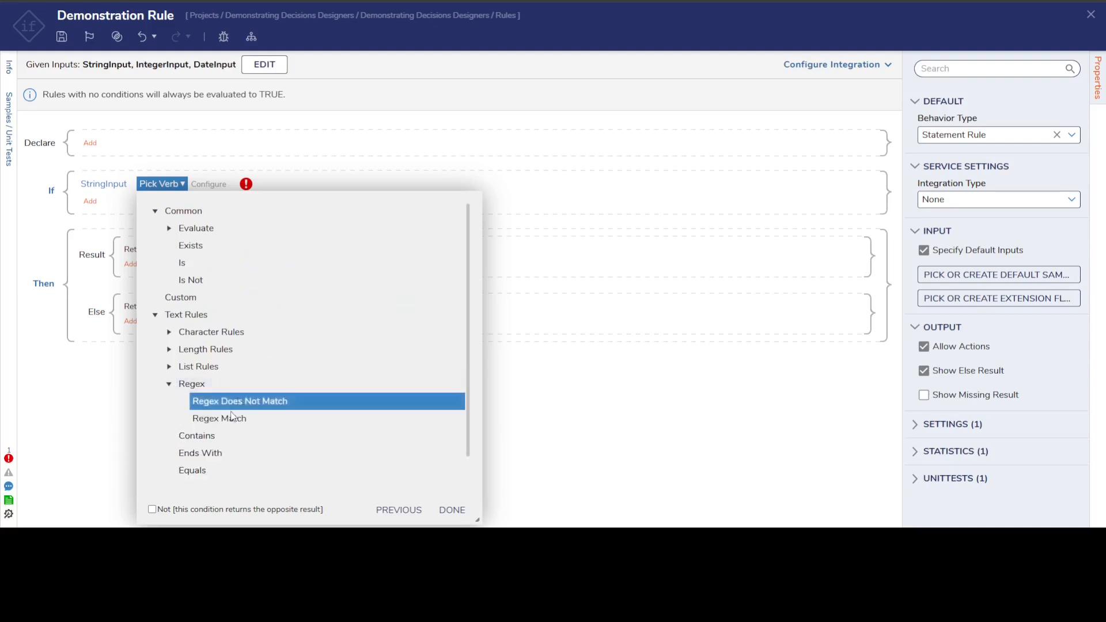
click(170, 387)
- Set the verb of the StringInput condition to Equals from Text Rules
click(207, 401)
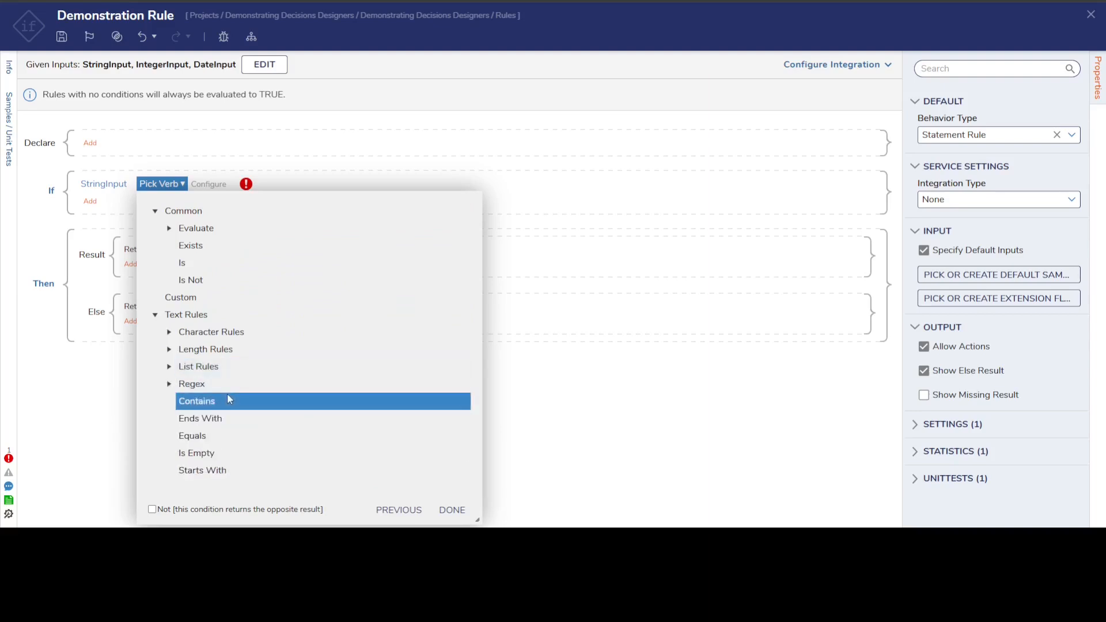
click(192, 438)
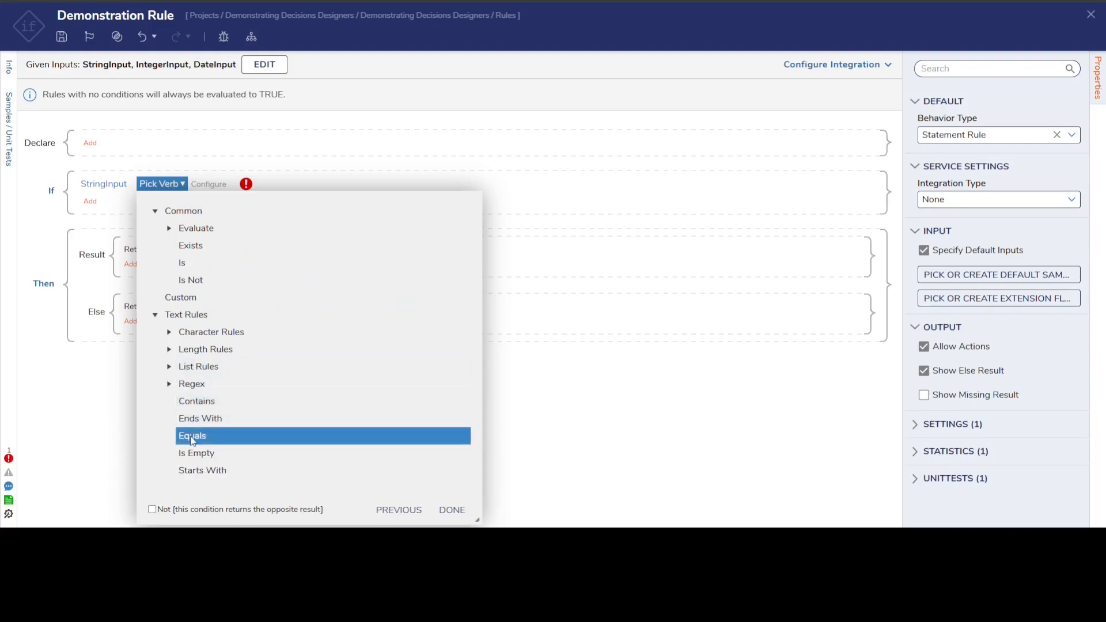
click(202, 476)
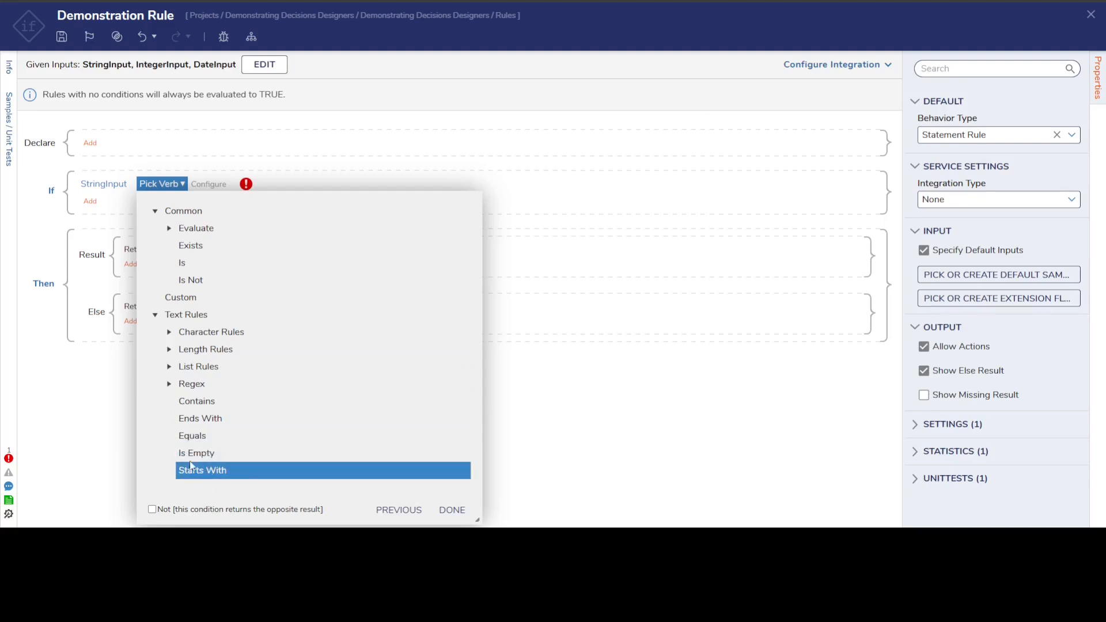
click(193, 436)
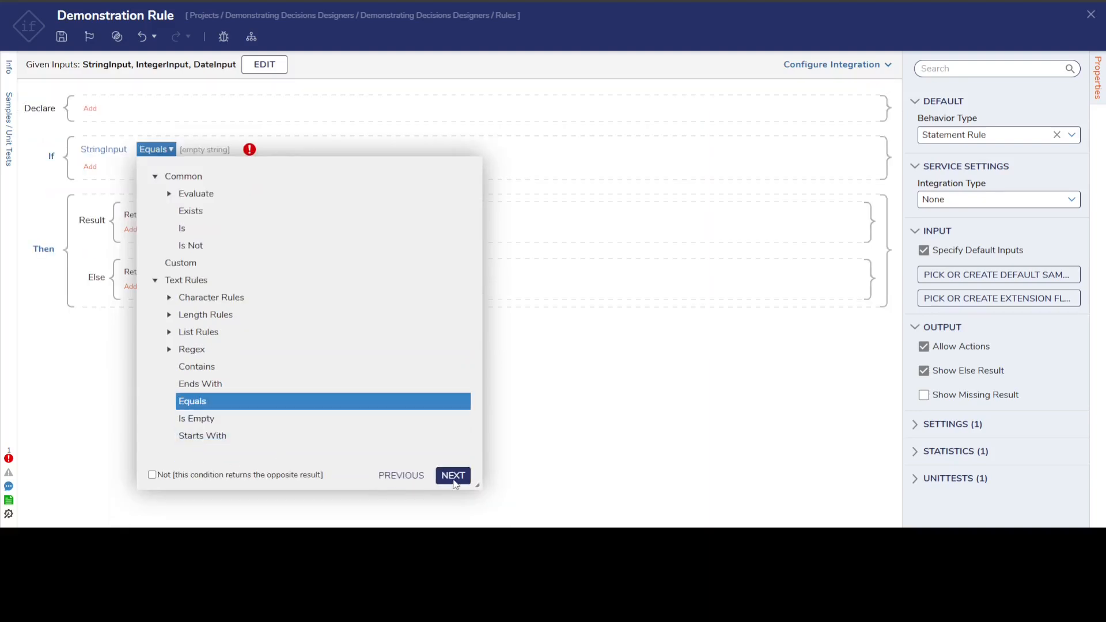
click(453, 477)
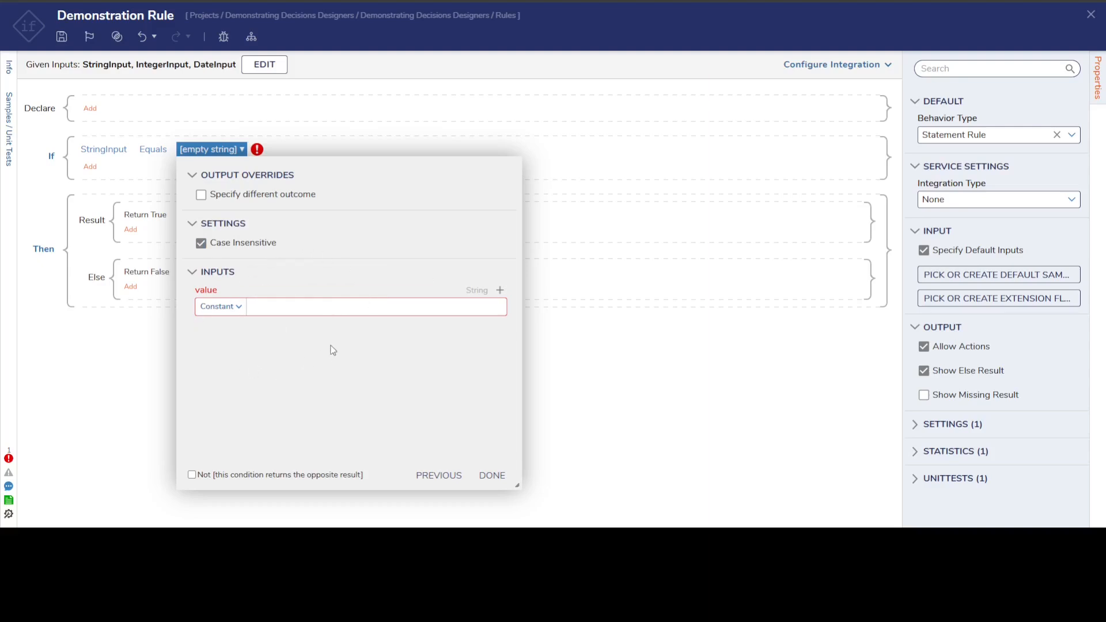
- Try mapping the Equals comparison value from Flow Data and view the available properties
click(240, 307)
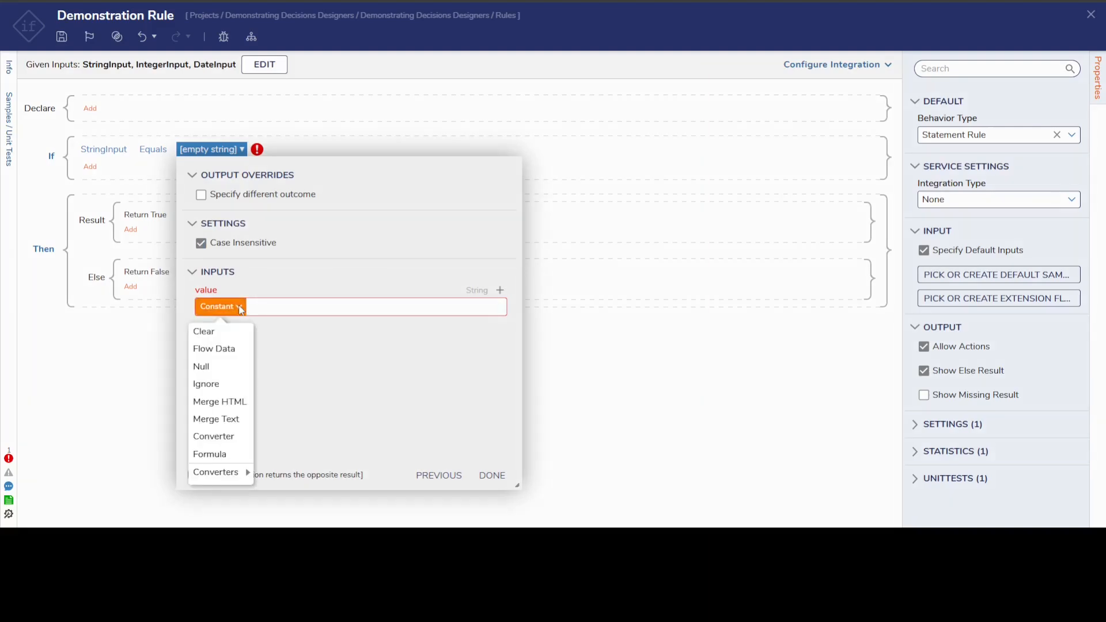
click(271, 311)
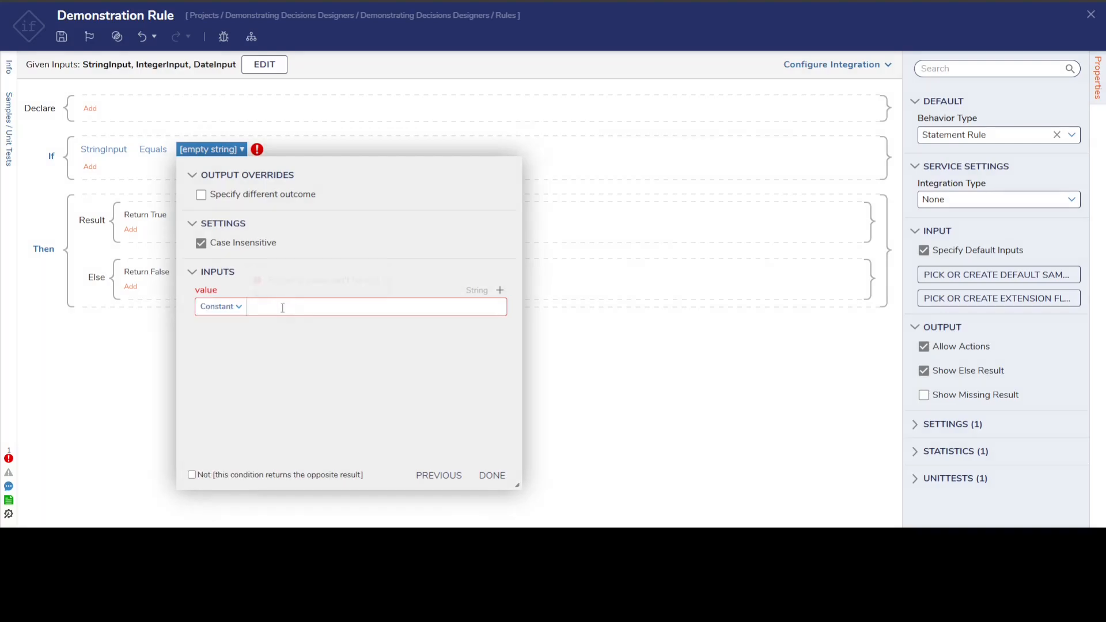
click(234, 306)
click(221, 350)
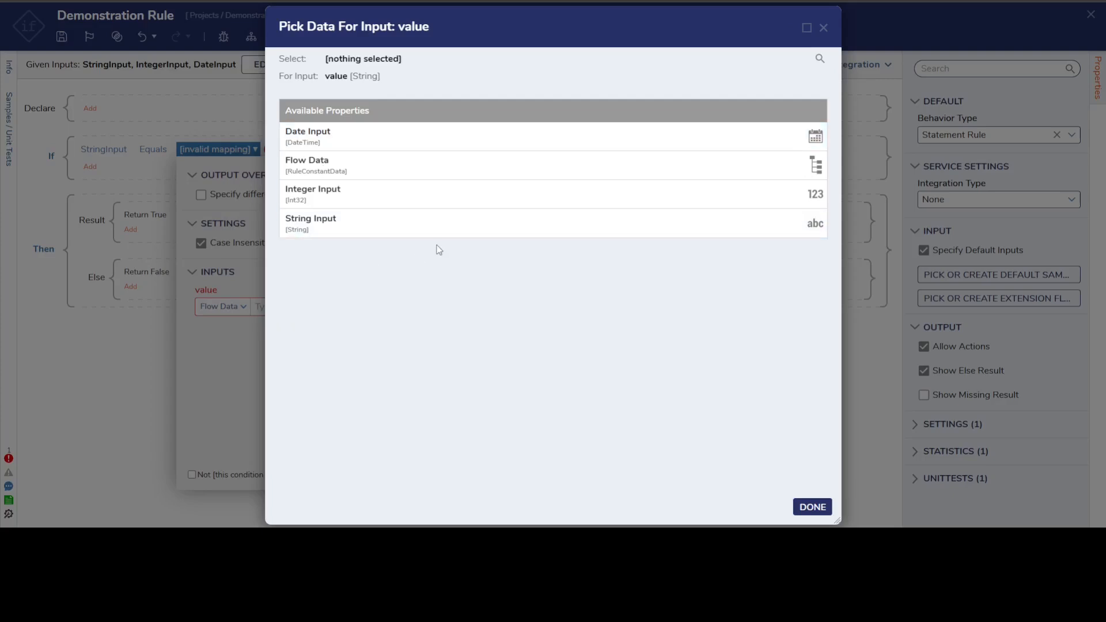
click(823, 28)
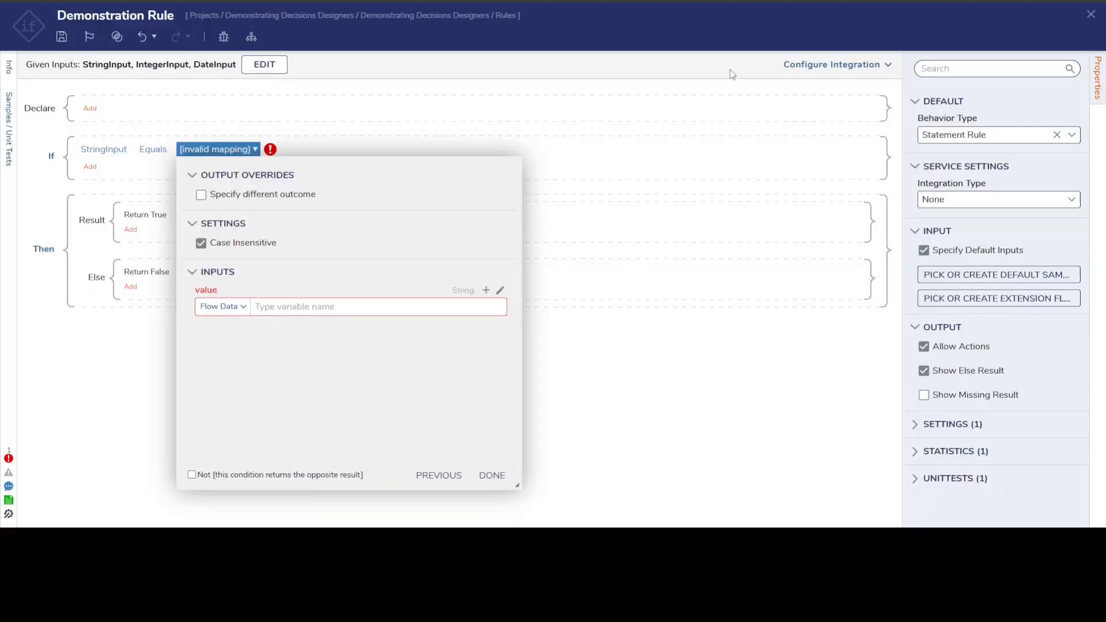
- Set the Equals comparison value to the constant Cat and finish editing the condition
click(242, 307)
click(215, 348)
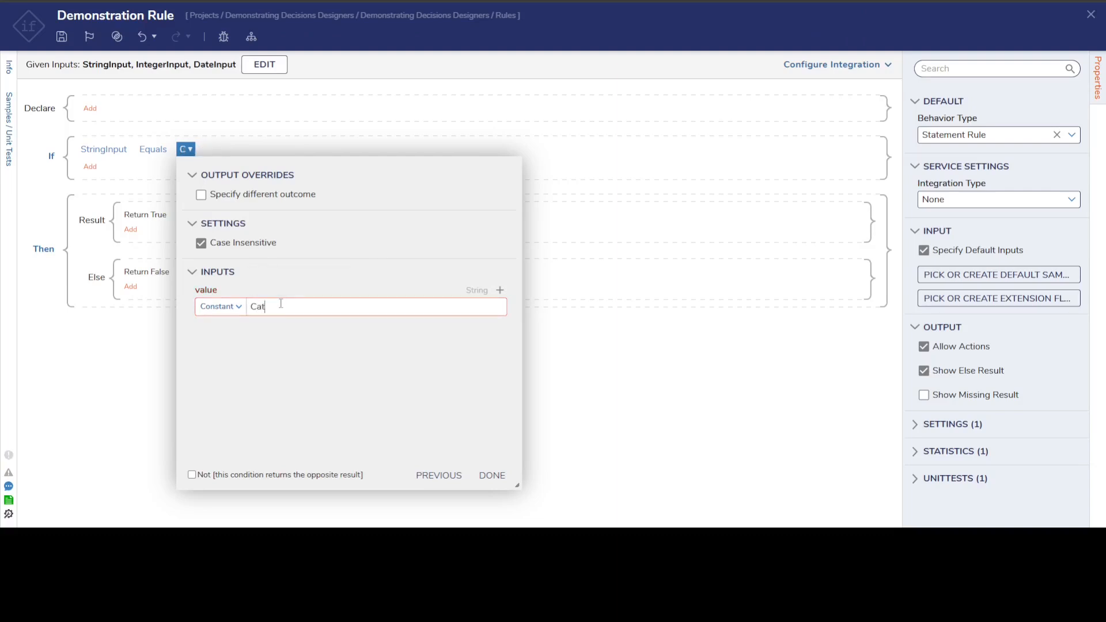
click(492, 475)
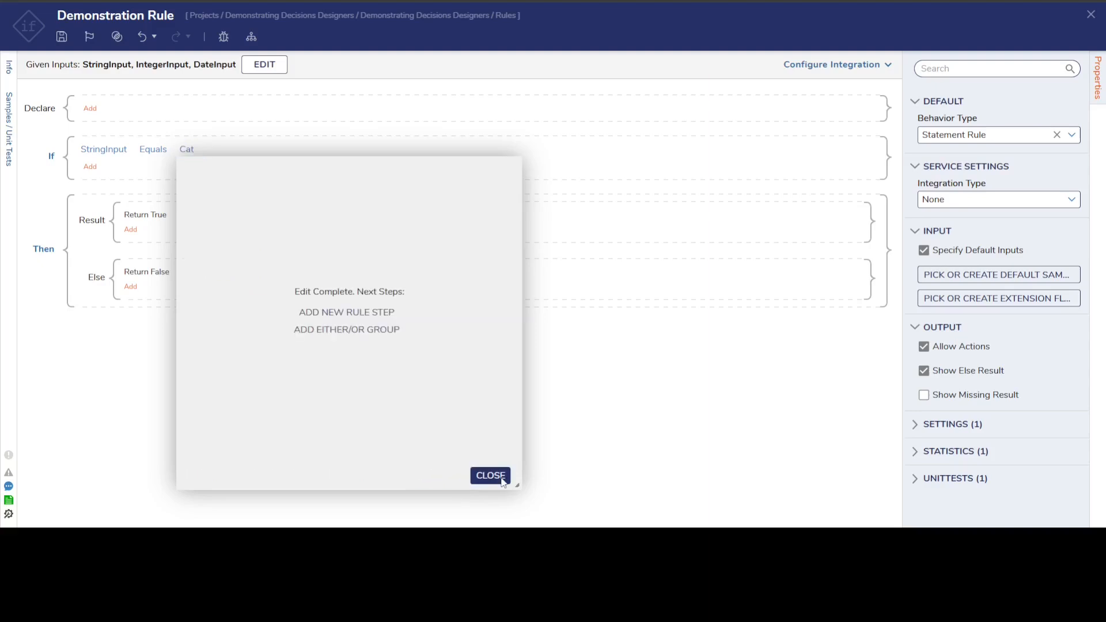
click(491, 475)
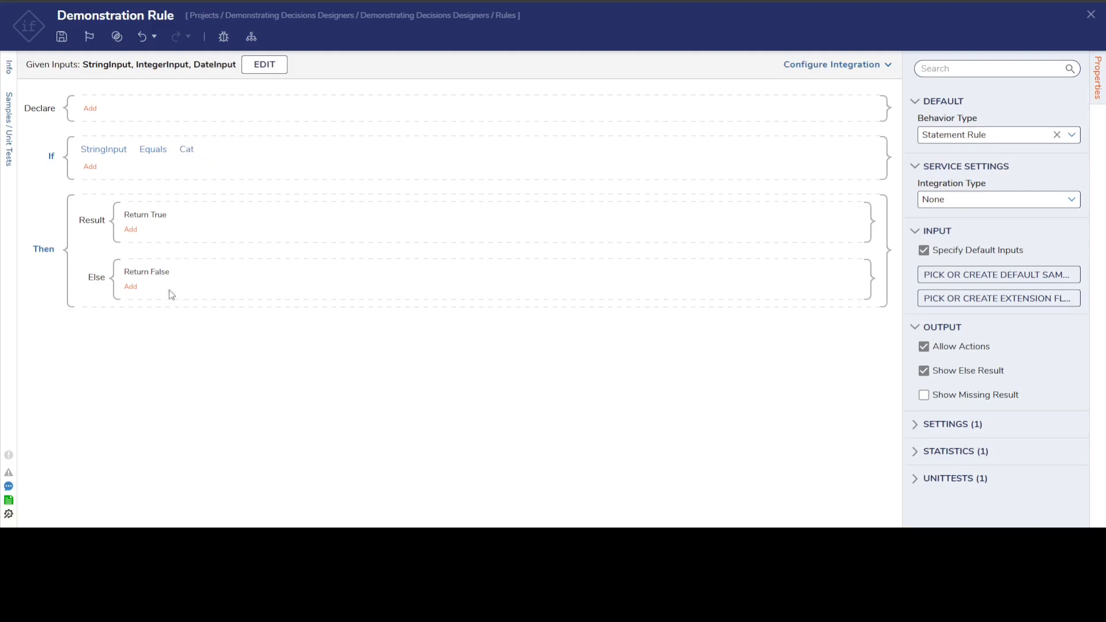
- Add a second condition to the If section on IntegerInput and examine its available Number Rules verbs
click(89, 167)
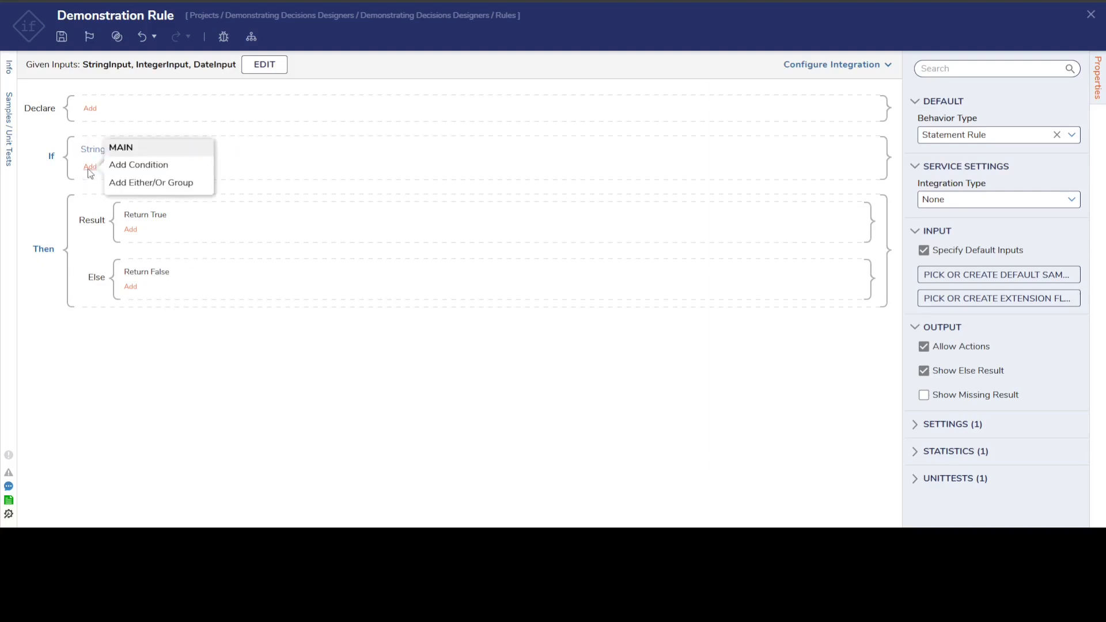
click(144, 165)
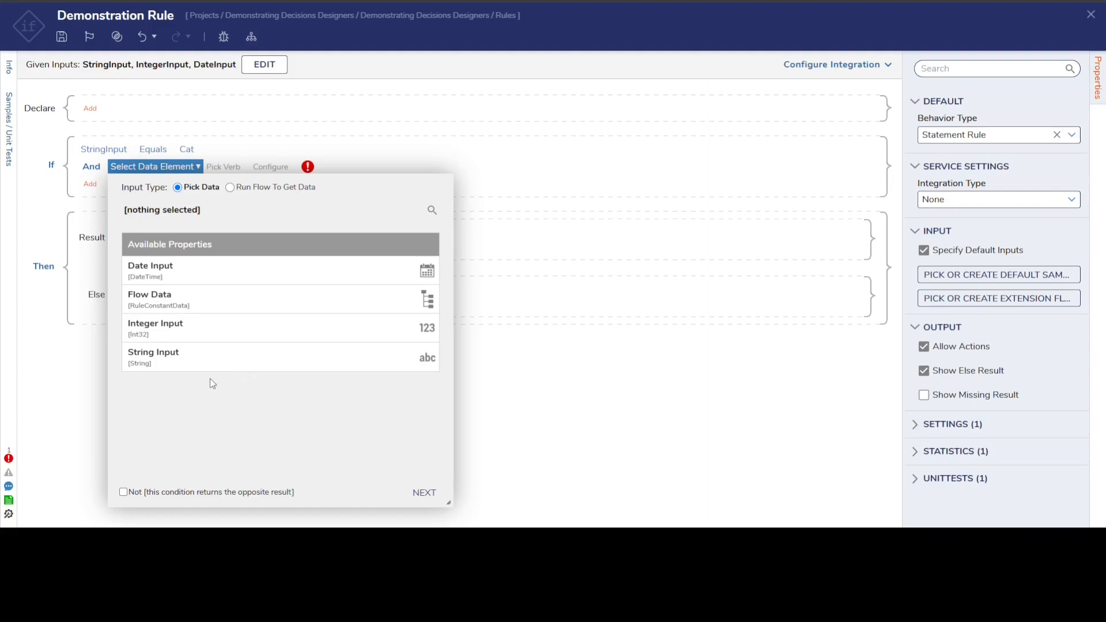
click(154, 334)
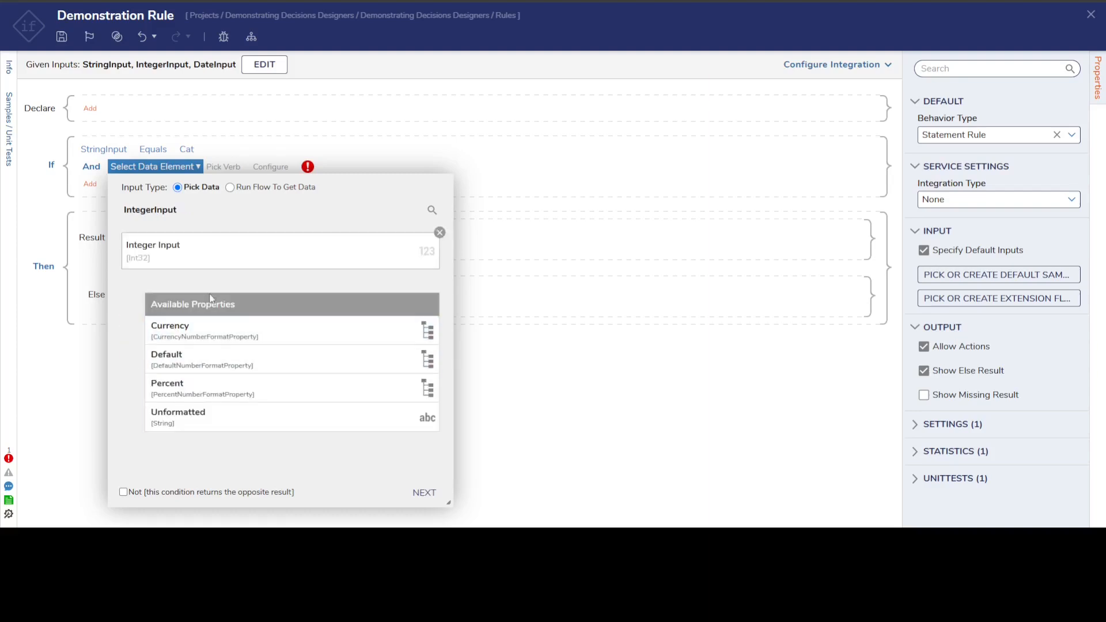
click(425, 493)
scroll(279, 371, down, 1)
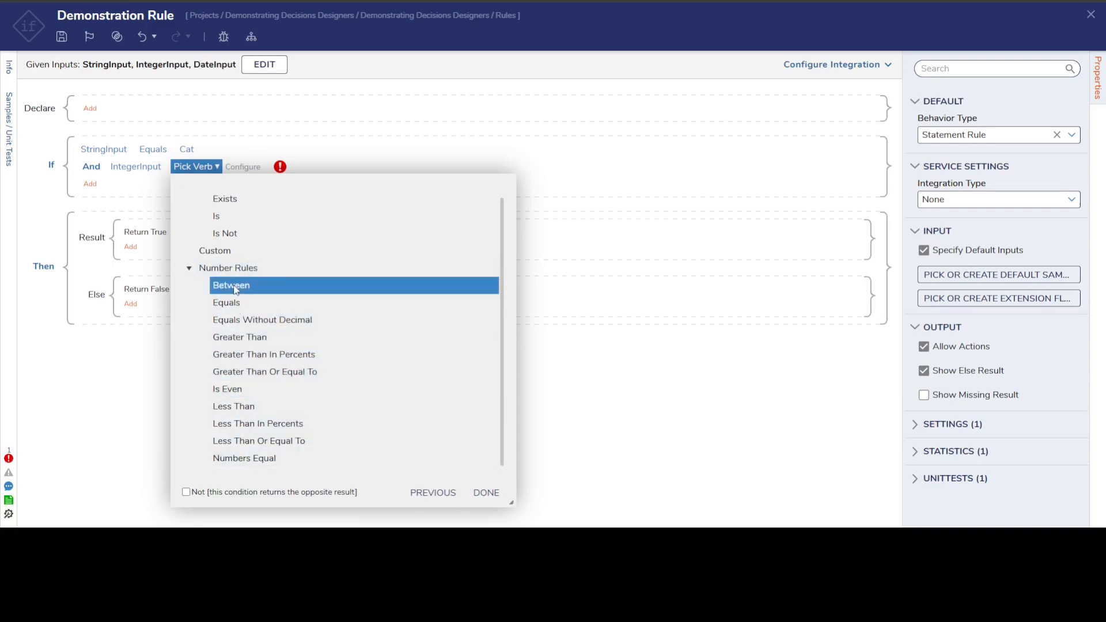
- Change the second condition's data element from IntegerInput to DateInput and examine its available Date Rules verbs
click(136, 167)
click(437, 230)
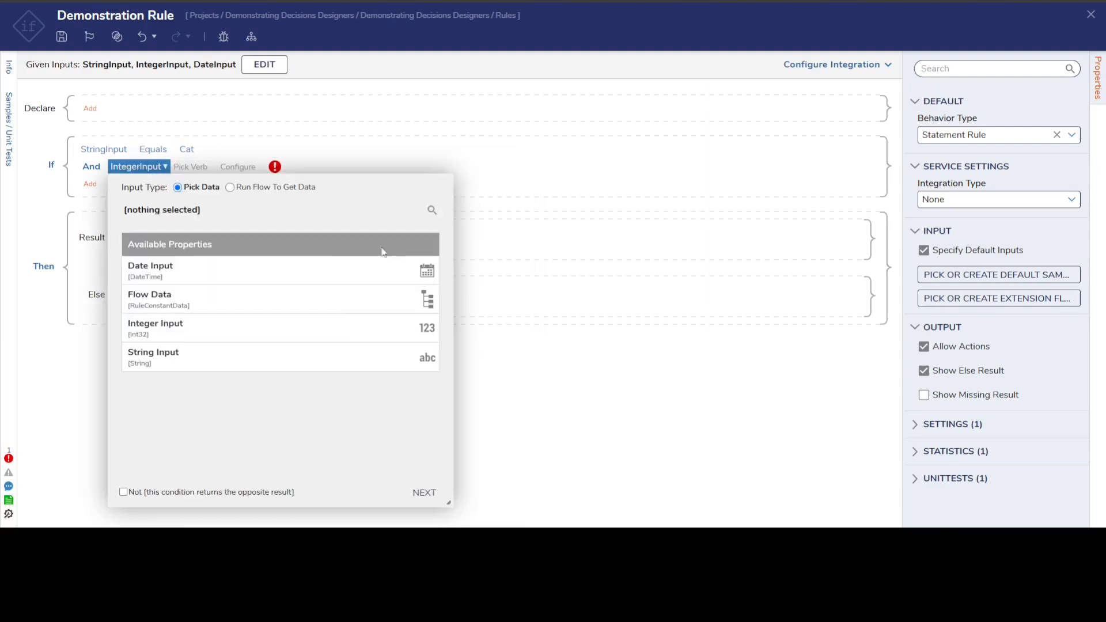
click(210, 271)
click(424, 492)
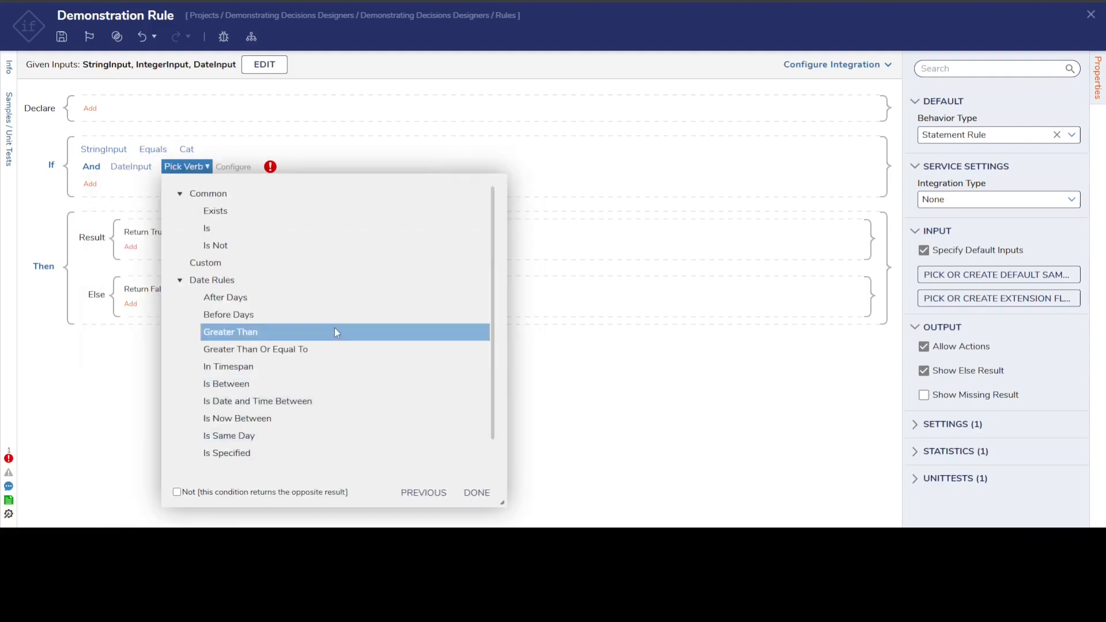
click(297, 314)
scroll(289, 306, down, 1)
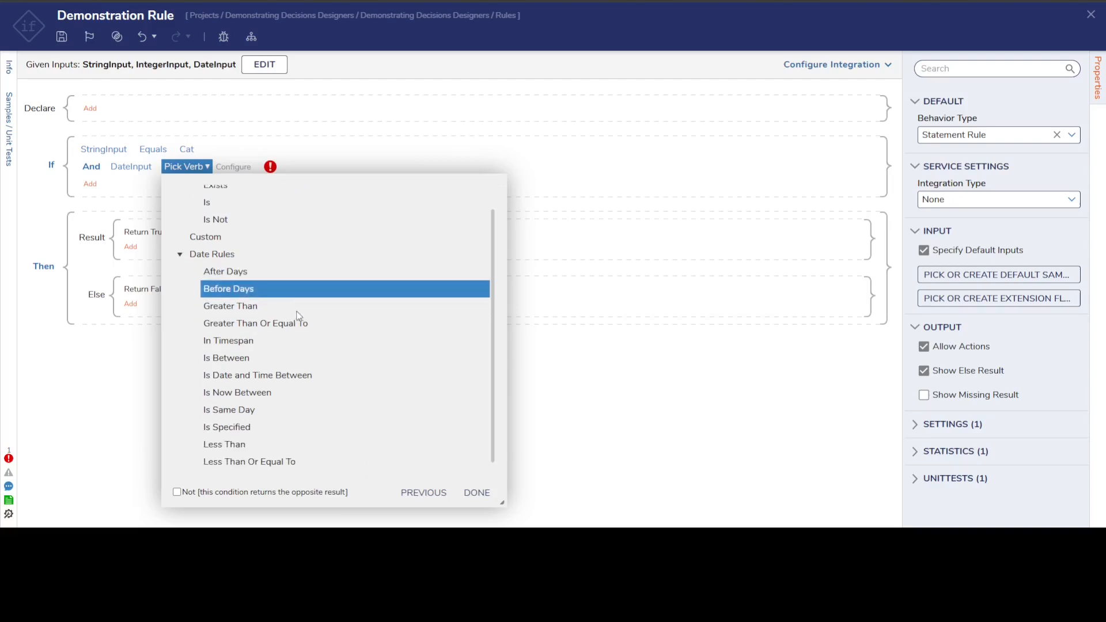
- Finish editing without a verb and remove the incomplete DateInput condition from the If section
click(477, 493)
click(476, 493)
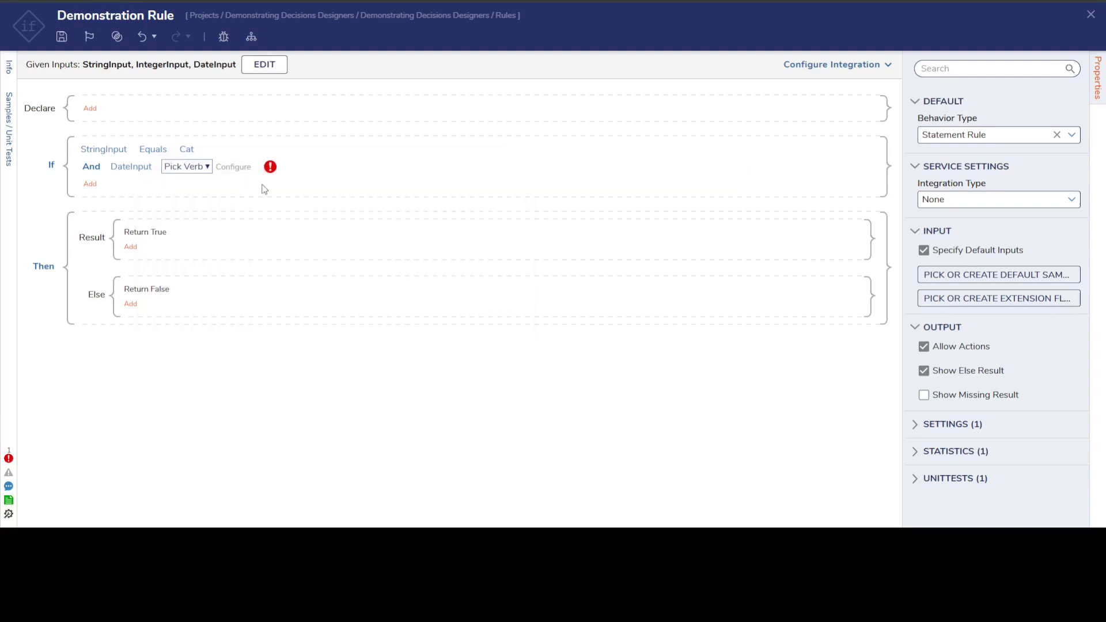
click(292, 170)
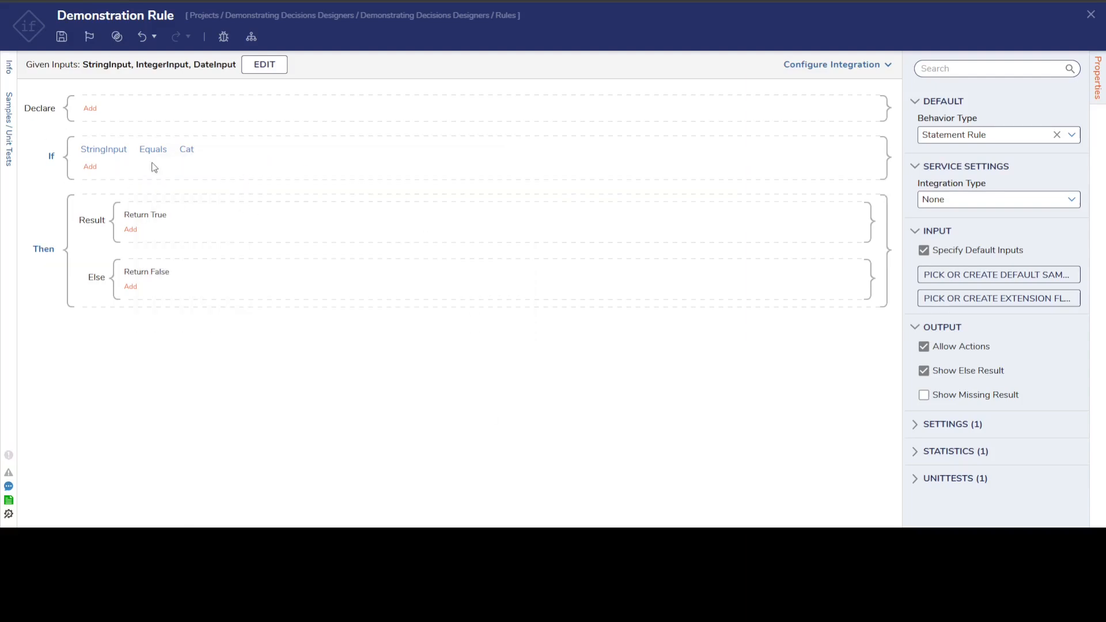
- Try negating the StringInput Equals Cat condition with Not, and remove the negation again
right_click(110, 149)
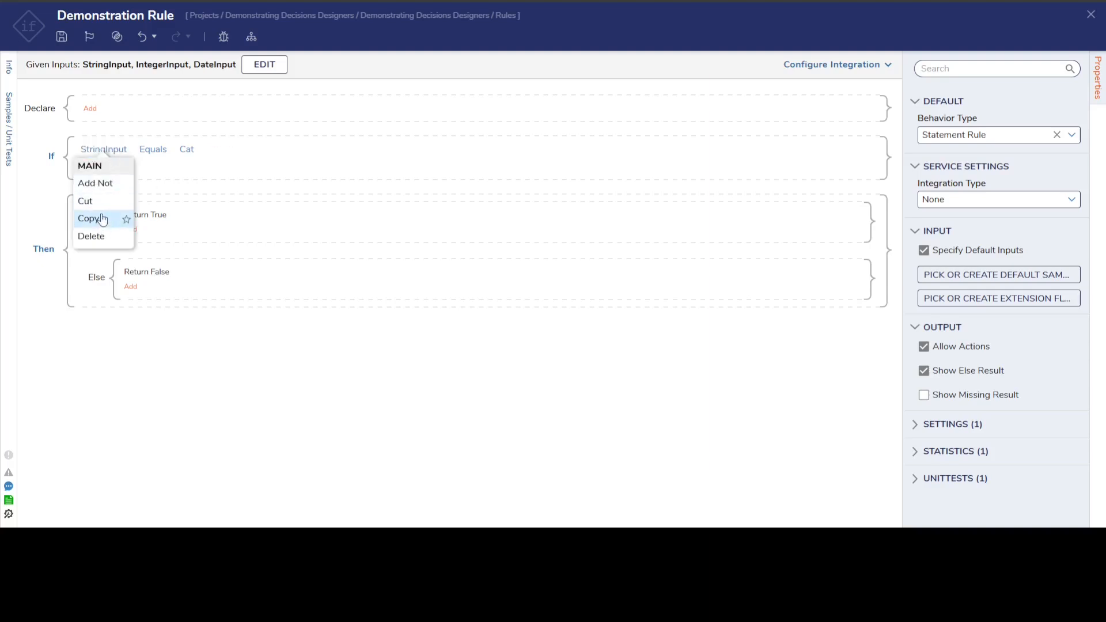
click(98, 184)
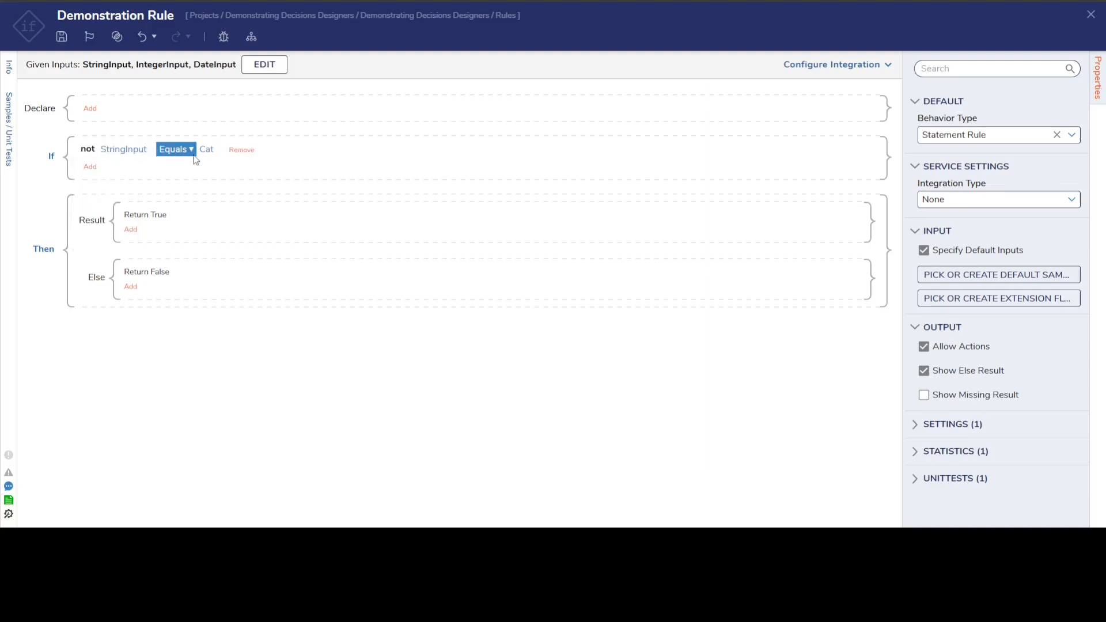
click(122, 151)
click(116, 185)
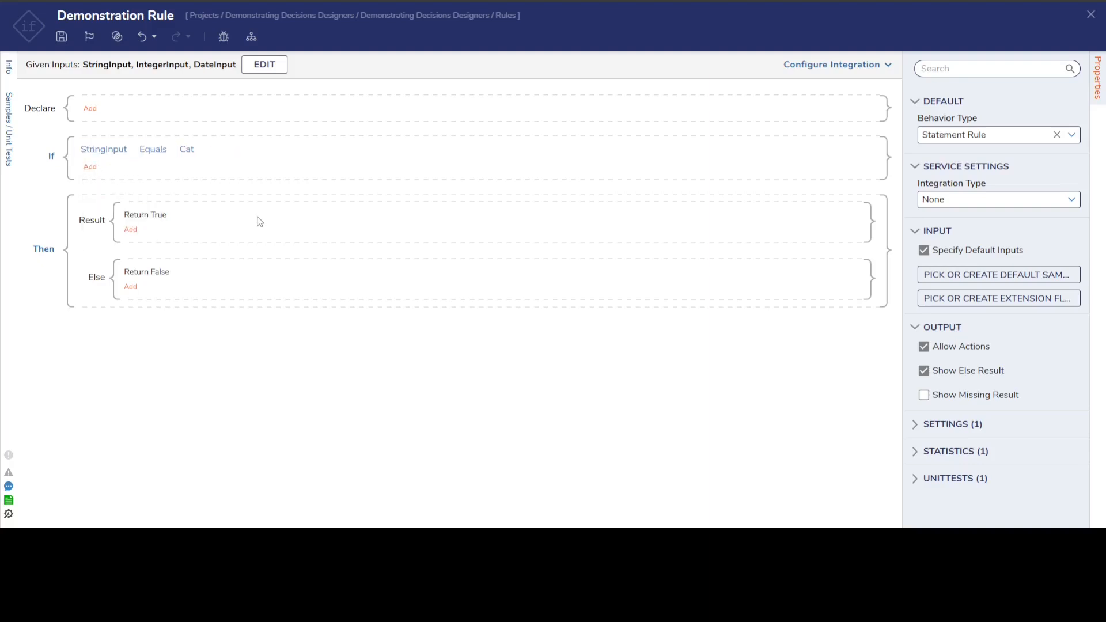
- View the actions that can be added to the Result branch, including the Modify Text options
click(131, 230)
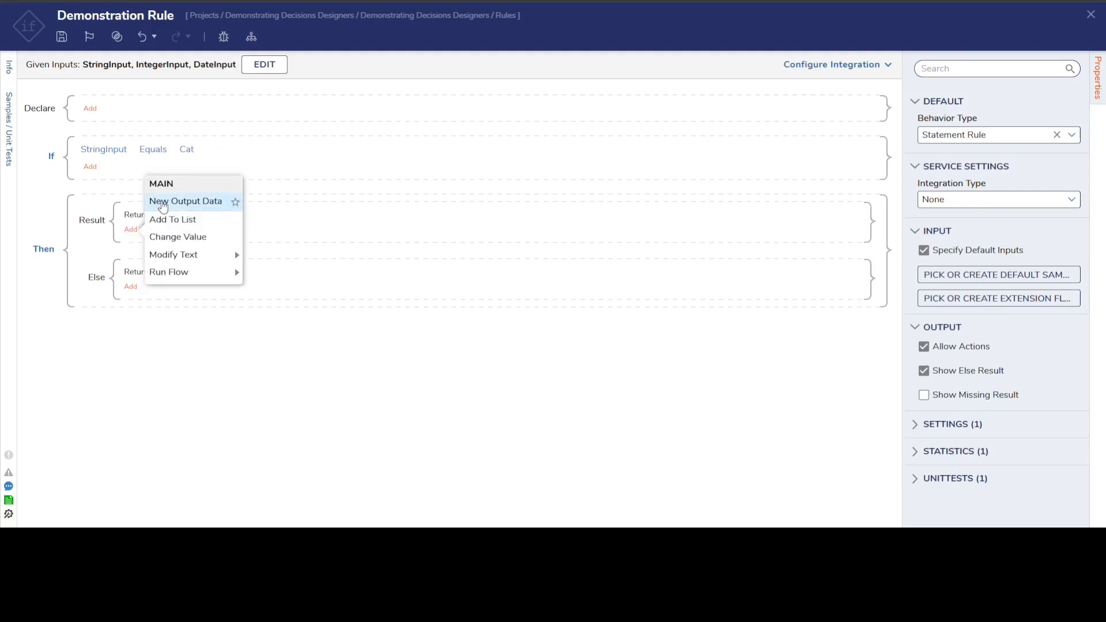
mouse_move(173, 275)
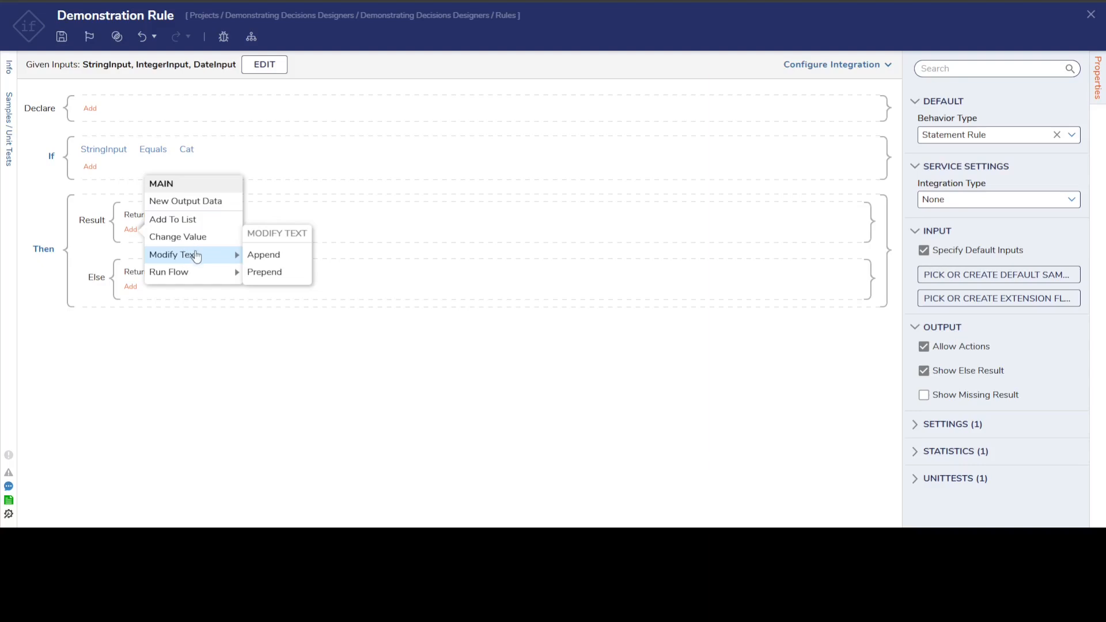
click(209, 360)
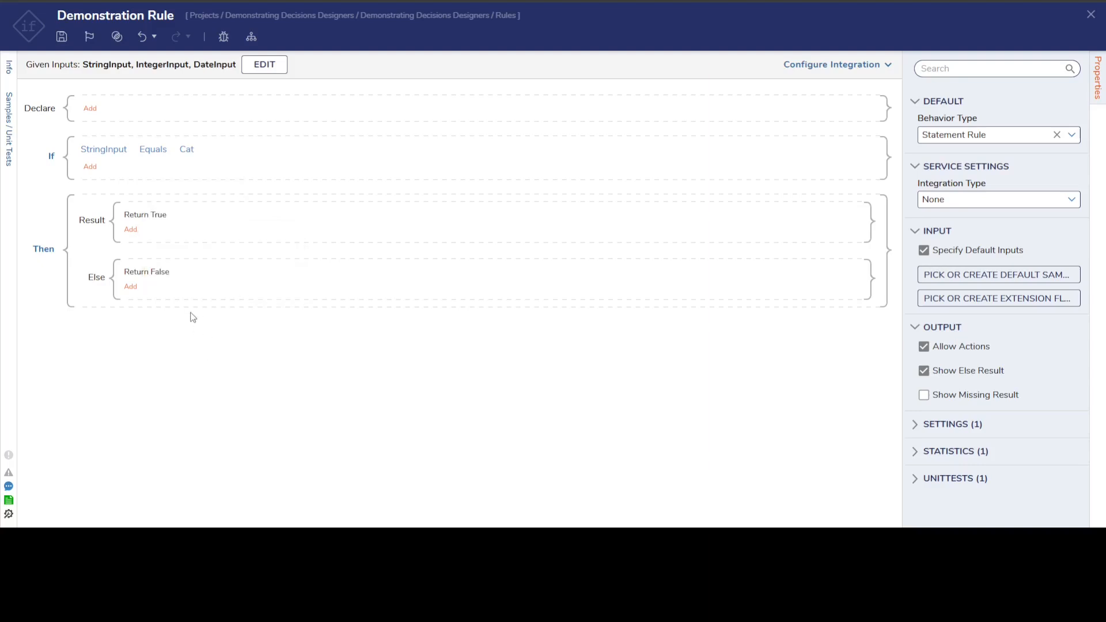